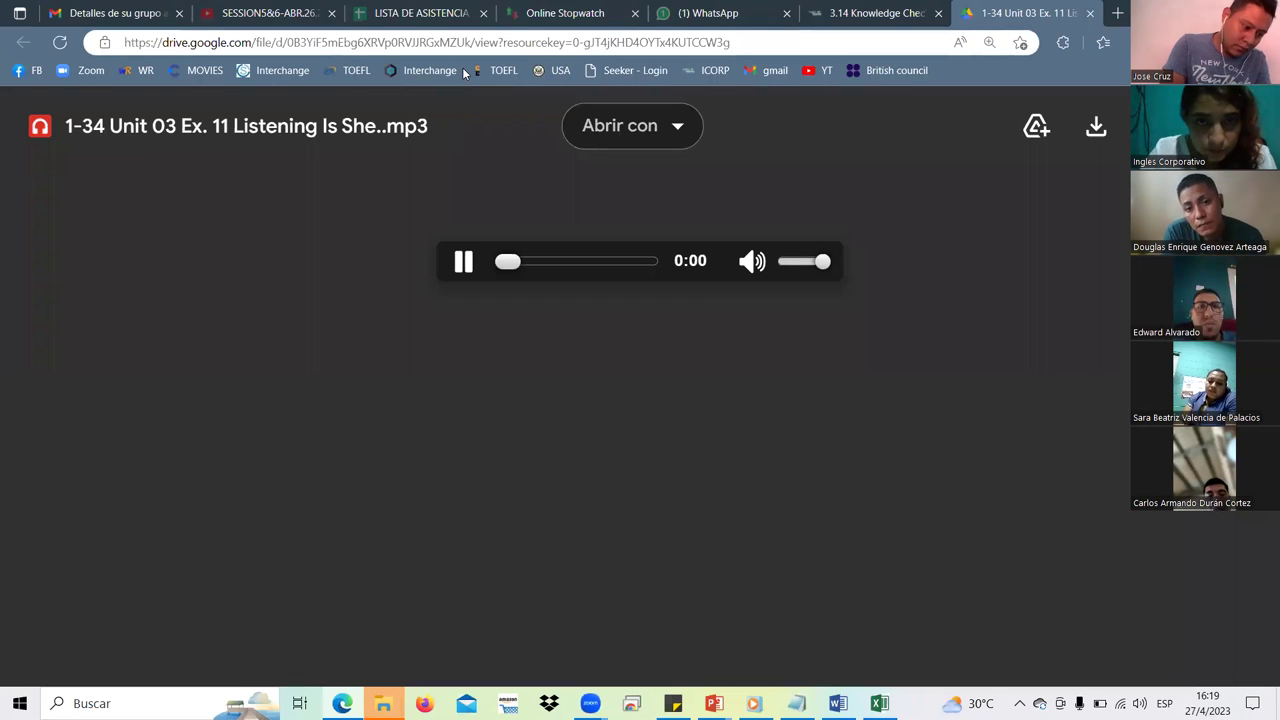
In the 3.14 Knowledge Check, answer question 1 with short and question 2 with thin.
{"action": "left_click", "coordinate": [840, 15]}
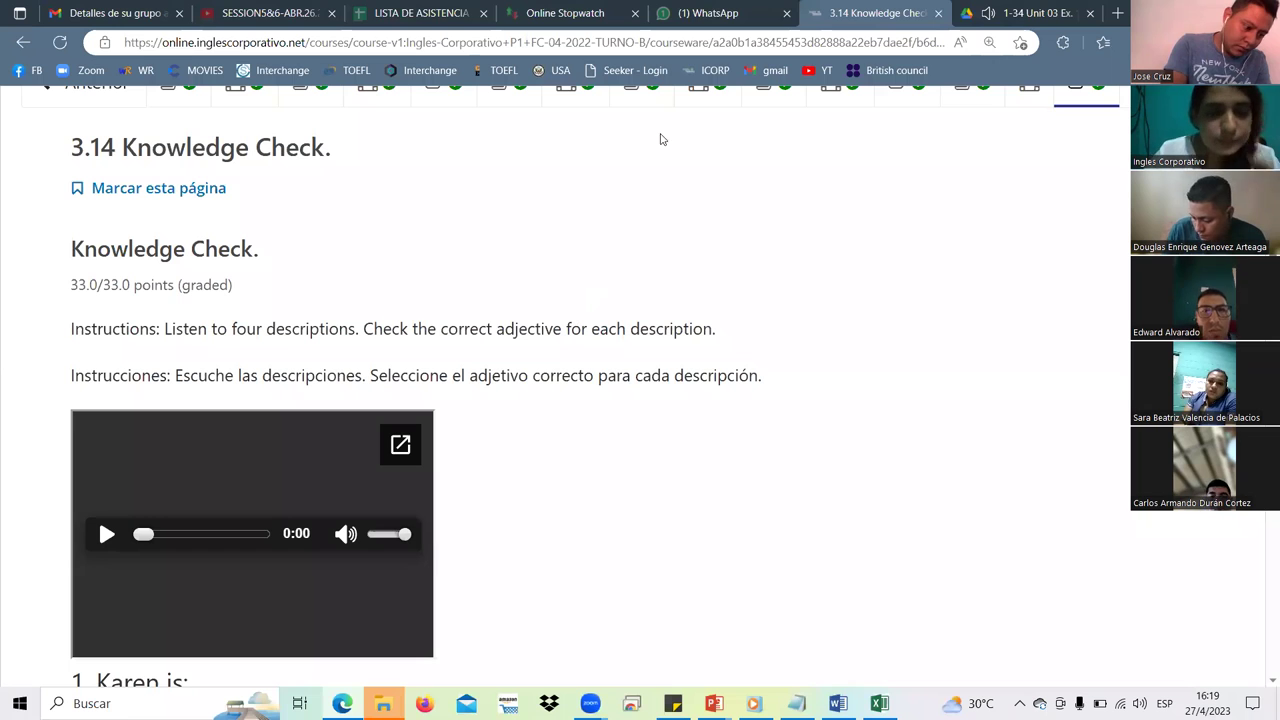
{"action": "scroll", "coordinate": [628, 365], "scroll_direction": "down", "scroll_amount": 2}
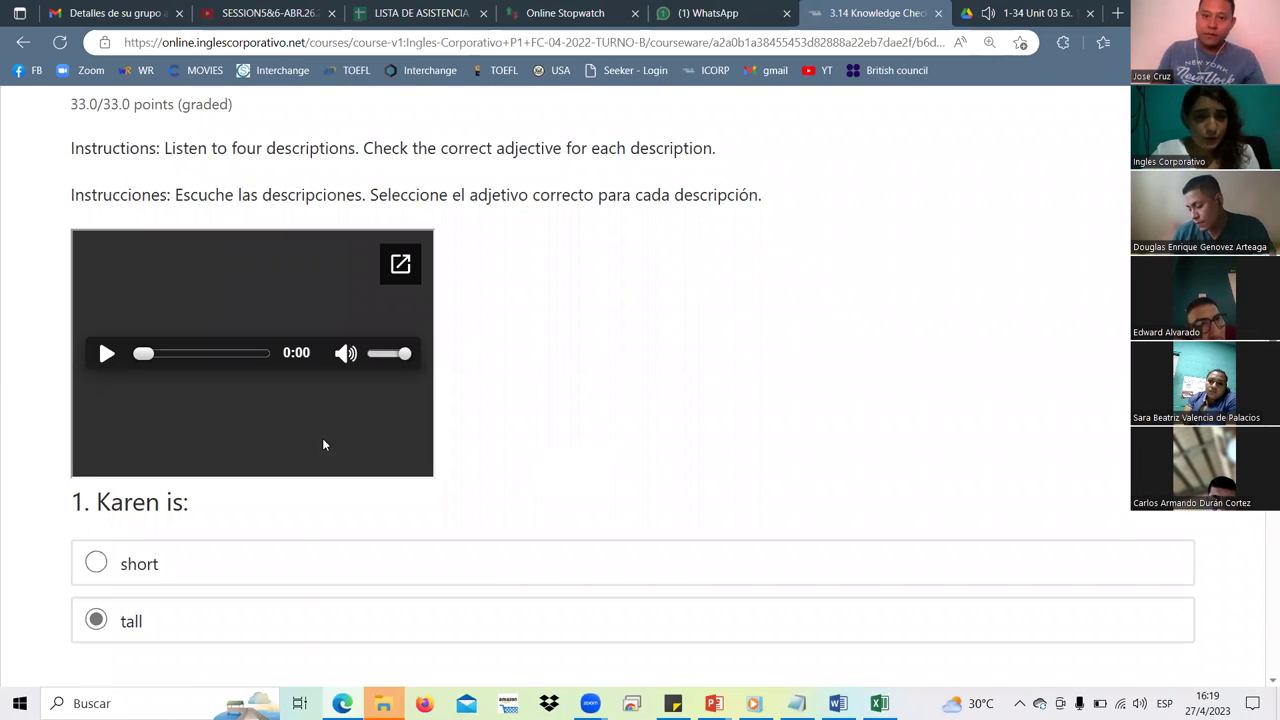
{"action": "left_click", "coordinate": [150, 566]}
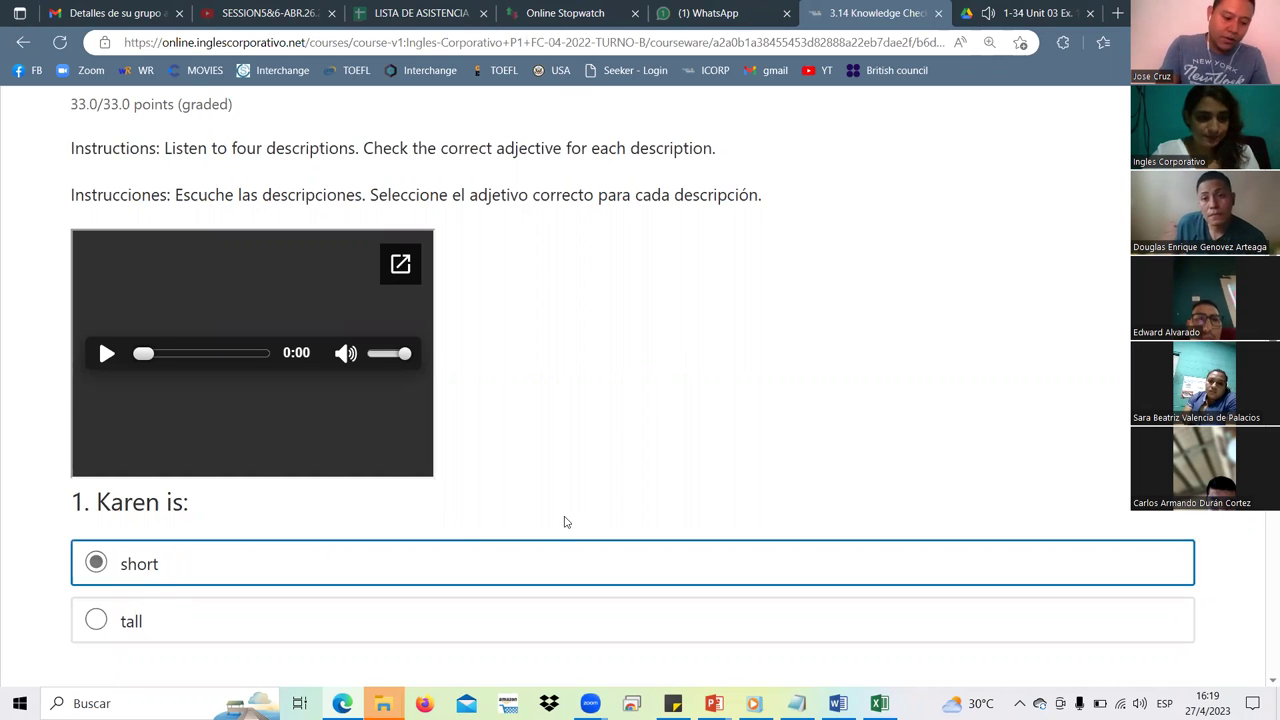
{"action": "scroll", "coordinate": [562, 522], "scroll_direction": "down", "scroll_amount": 3}
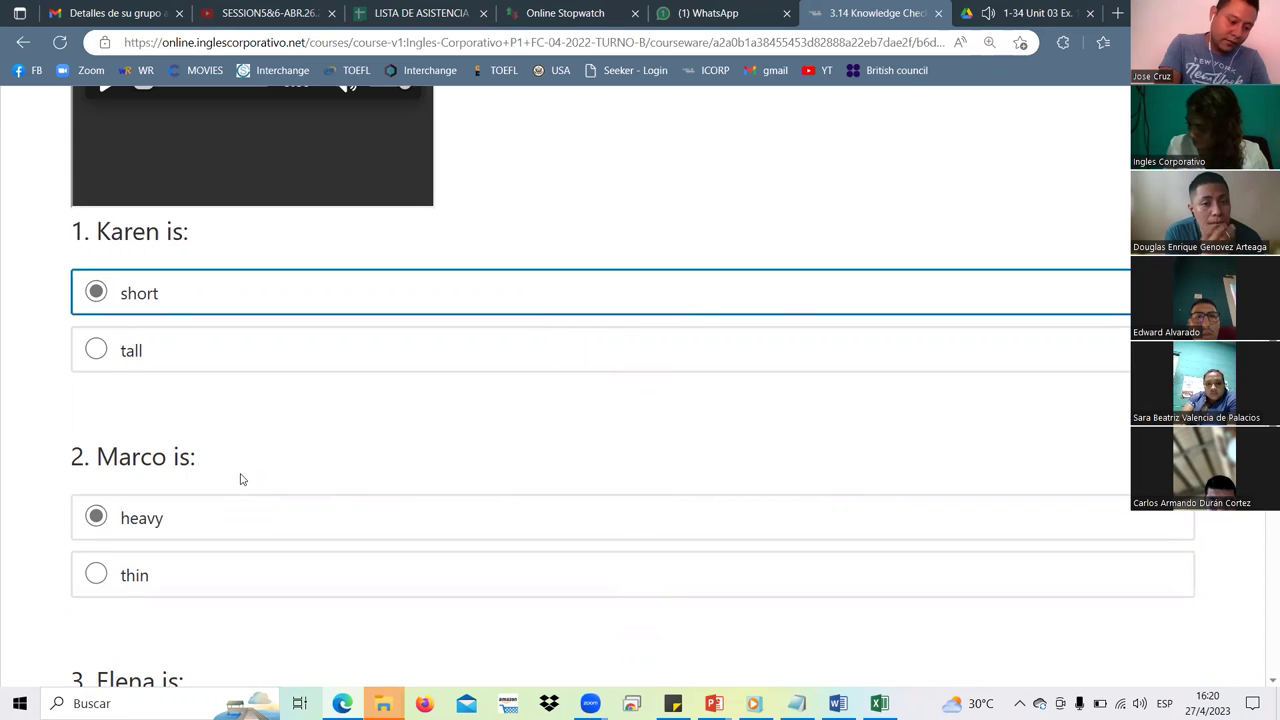
{"action": "left_click", "coordinate": [280, 580]}
{"action": "scroll", "coordinate": [250, 550], "scroll_direction": "down", "scroll_amount": 2}
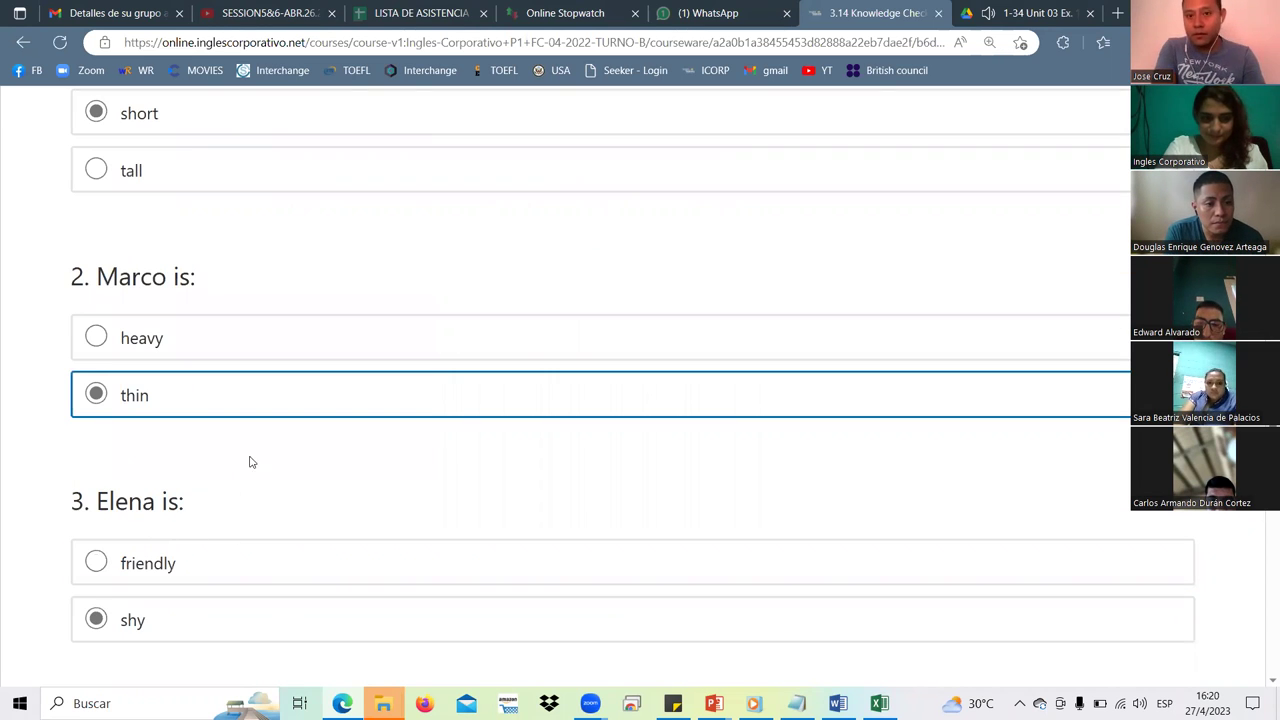
Answer question 3 of the Knowledge Check with friendly and question 4 with serious.
{"action": "scroll", "coordinate": [269, 515], "scroll_direction": "down", "scroll_amount": 1}
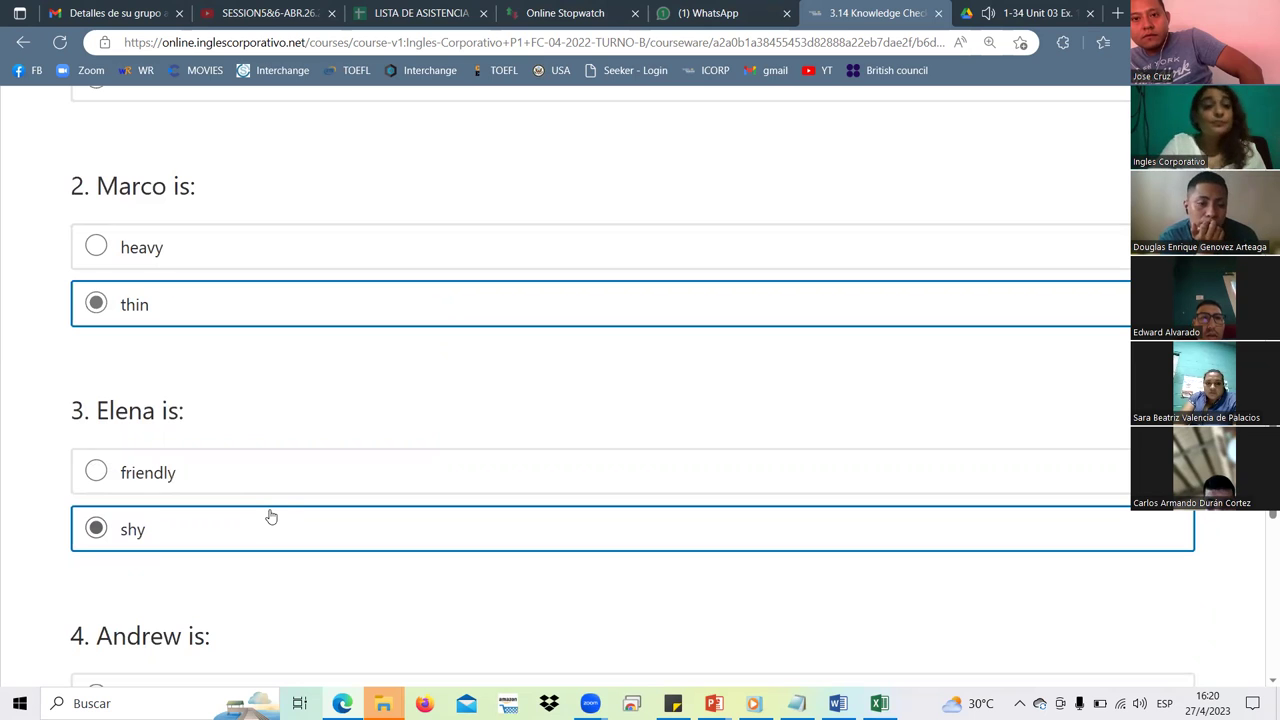
{"action": "left_click", "coordinate": [291, 490]}
{"action": "scroll", "coordinate": [305, 580], "scroll_direction": "down", "scroll_amount": 1}
{"action": "left_click", "coordinate": [301, 595]}
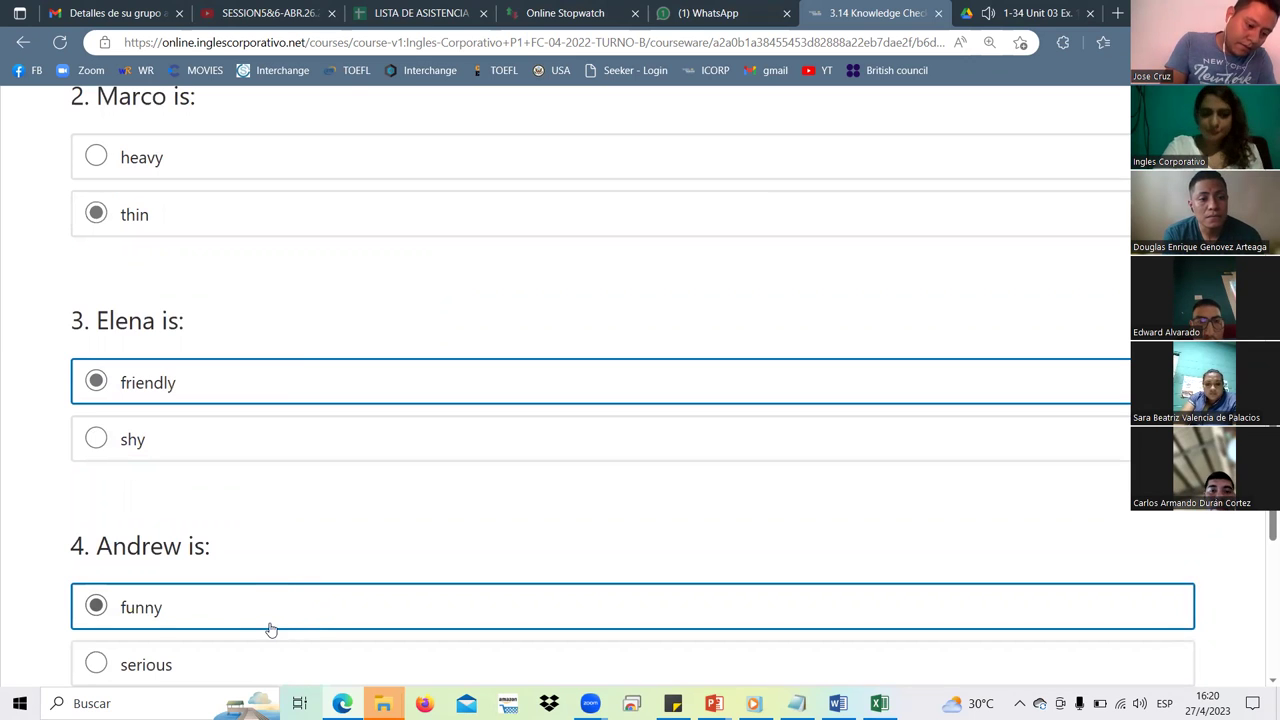
{"action": "scroll", "coordinate": [300, 610], "scroll_direction": "down", "scroll_amount": 1}
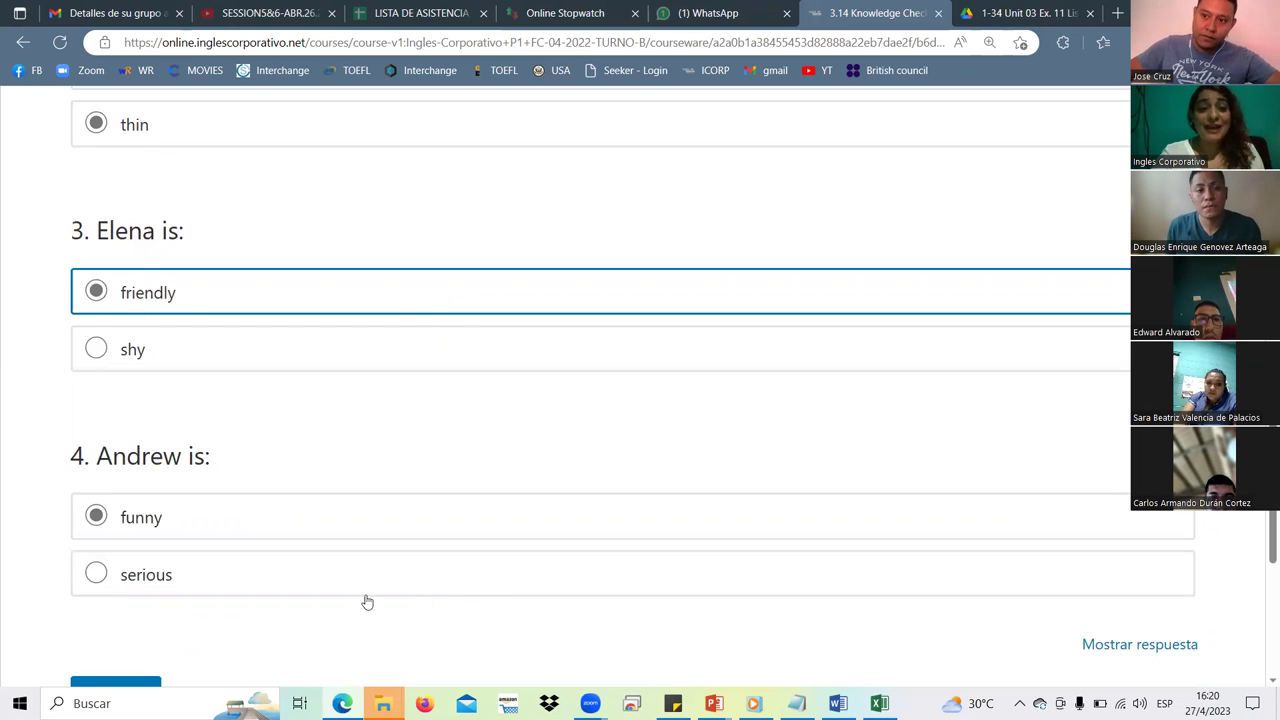
{"action": "left_click", "coordinate": [205, 588]}
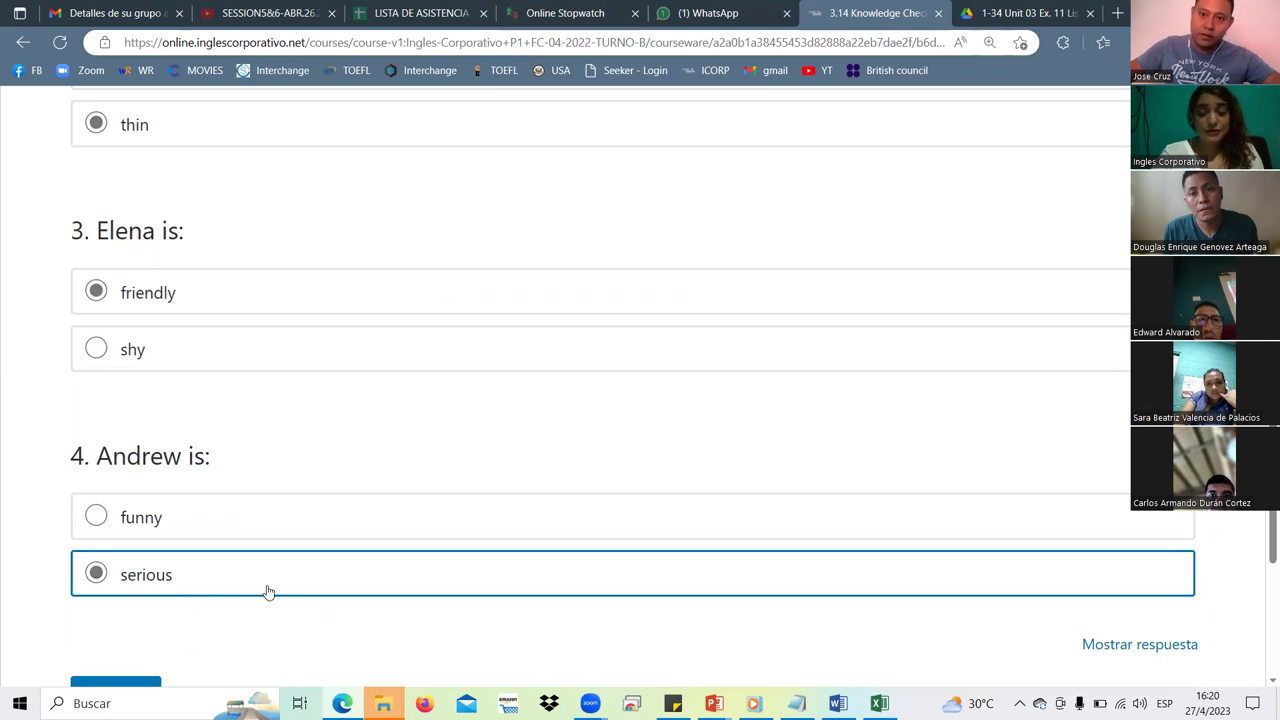
Review the answers chosen for the Knowledge Check questions and return to the start of the page.
{"action": "scroll", "coordinate": [350, 510], "scroll_direction": "up", "scroll_amount": 4}
{"action": "left_click", "coordinate": [238, 471]}
{"action": "scroll", "coordinate": [243, 462], "scroll_direction": "up", "scroll_amount": 5}
{"action": "scroll", "coordinate": [244, 460], "scroll_direction": "down", "scroll_amount": 4}
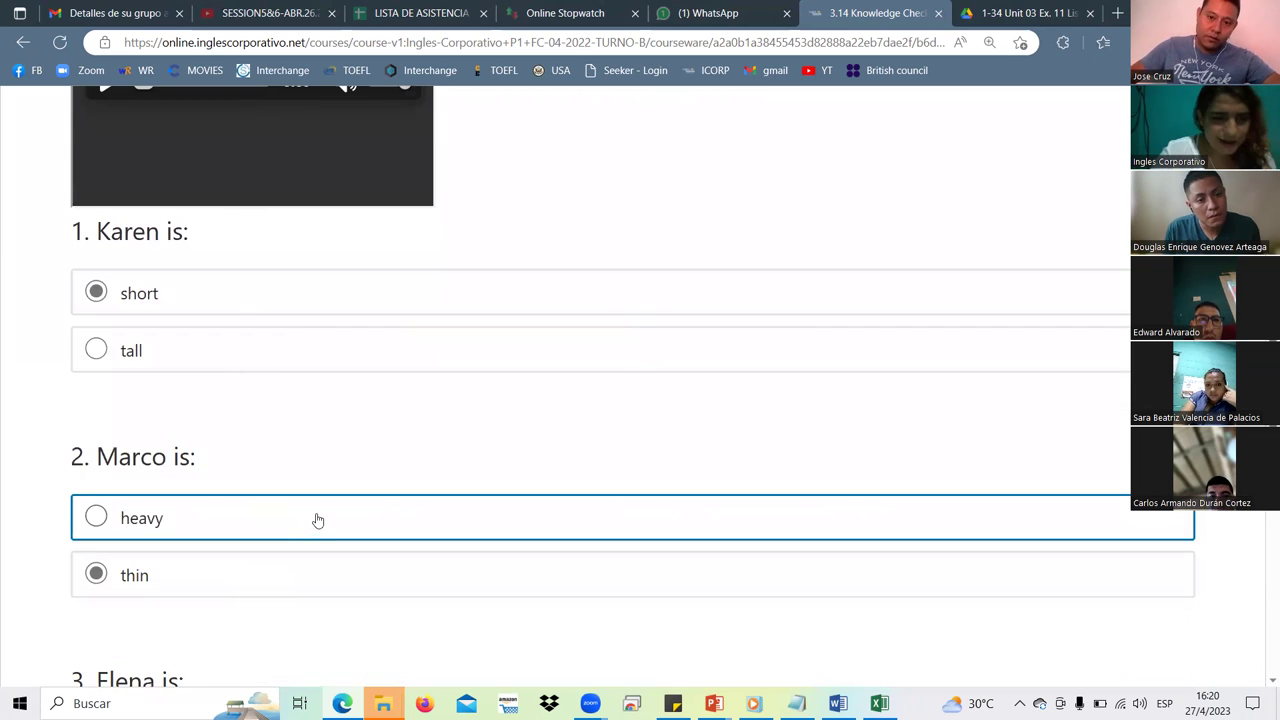
{"action": "scroll", "coordinate": [316, 520], "scroll_direction": "down", "scroll_amount": 1}
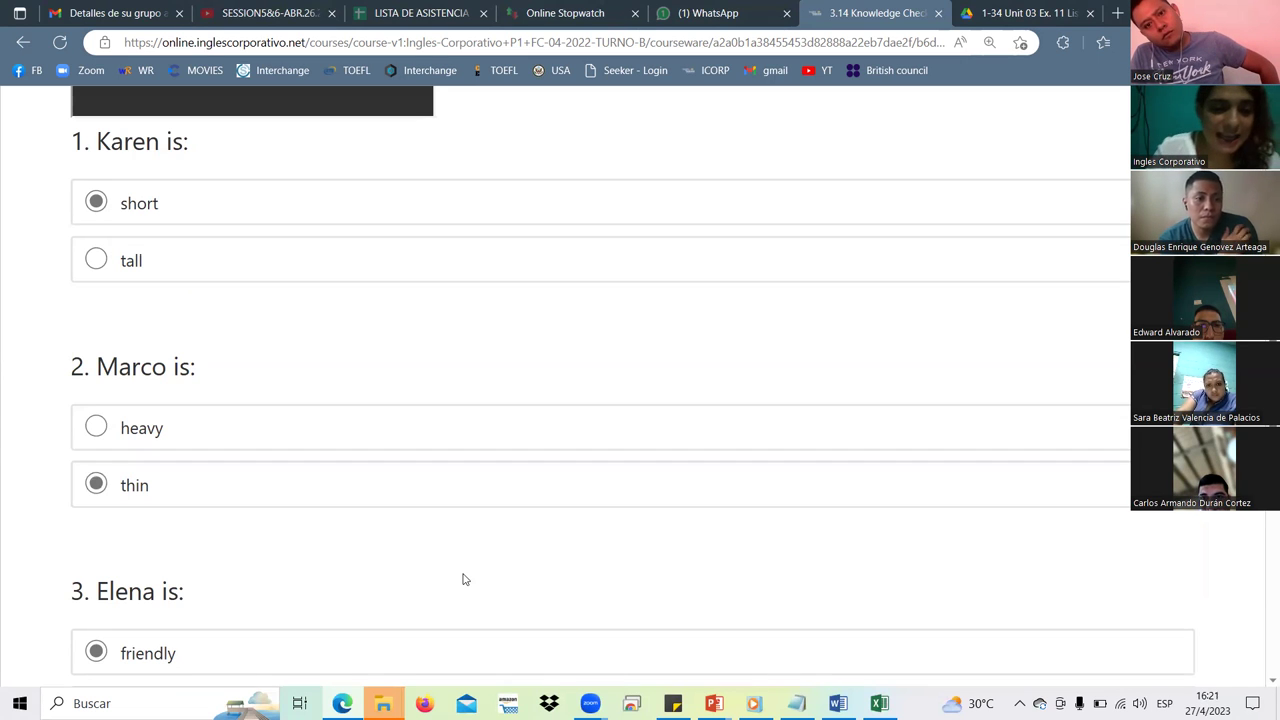
{"action": "scroll", "coordinate": [407, 629], "scroll_direction": "down", "scroll_amount": 1}
{"action": "scroll", "coordinate": [414, 617], "scroll_direction": "up", "scroll_amount": 10}
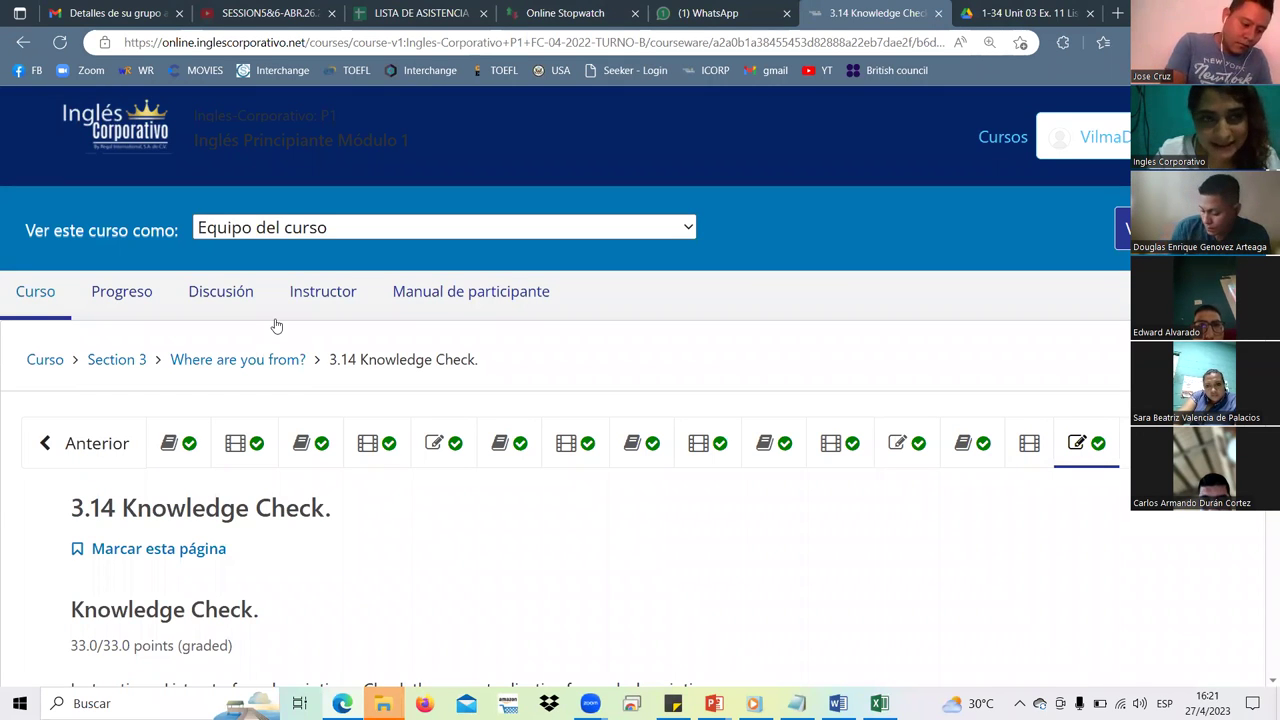
Switch to the LISTA DE ASISTENCIA Y NOTAS HANESBRAND spreadsheet in Google Sheets and select empty cell C30.
{"action": "left_click", "coordinate": [422, 14]}
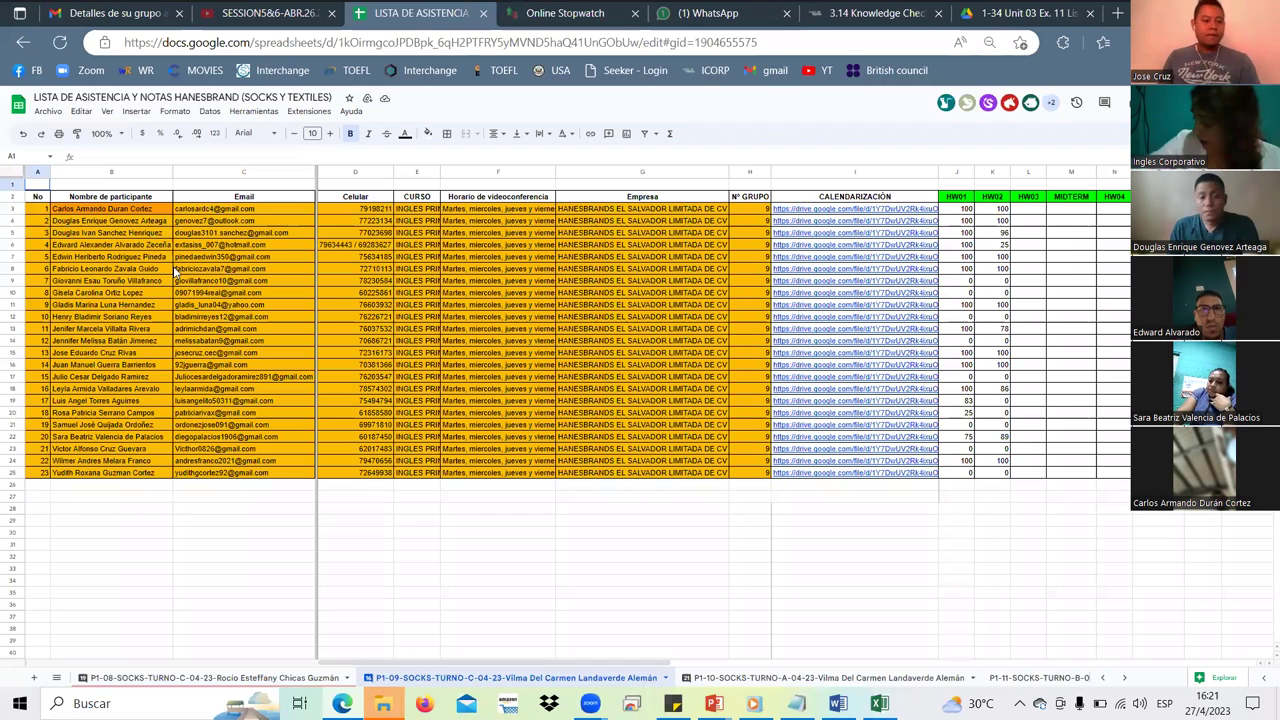
{"action": "mouse_move", "coordinate": [173, 266]}
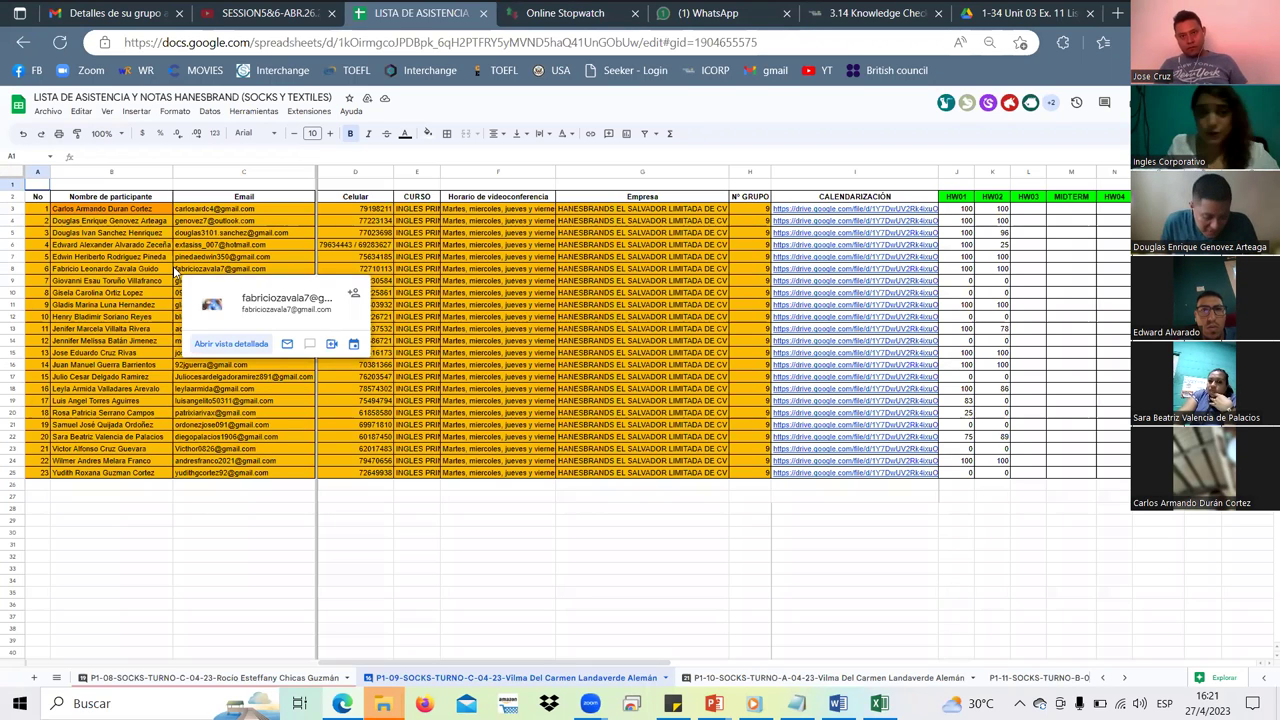
{"action": "left_click", "coordinate": [313, 535]}
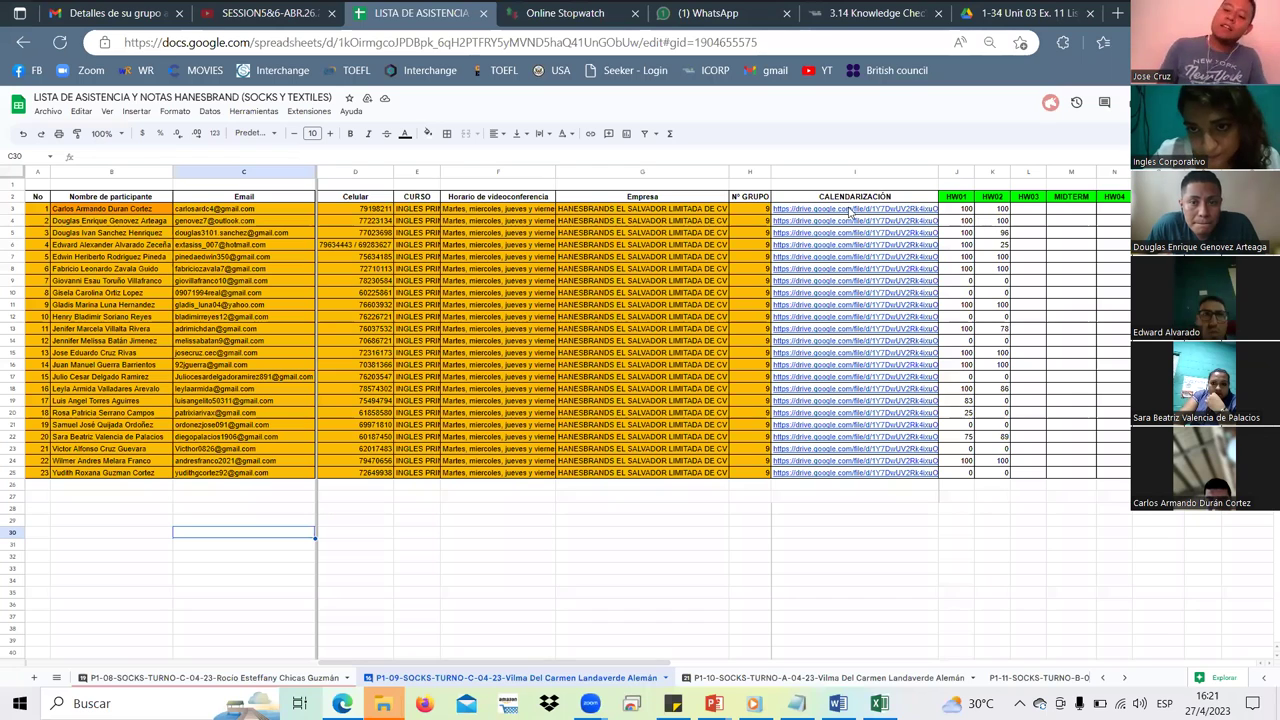
{"action": "left_click_drag", "start_coordinate": [828, 200], "coordinate": [1126, 222]}
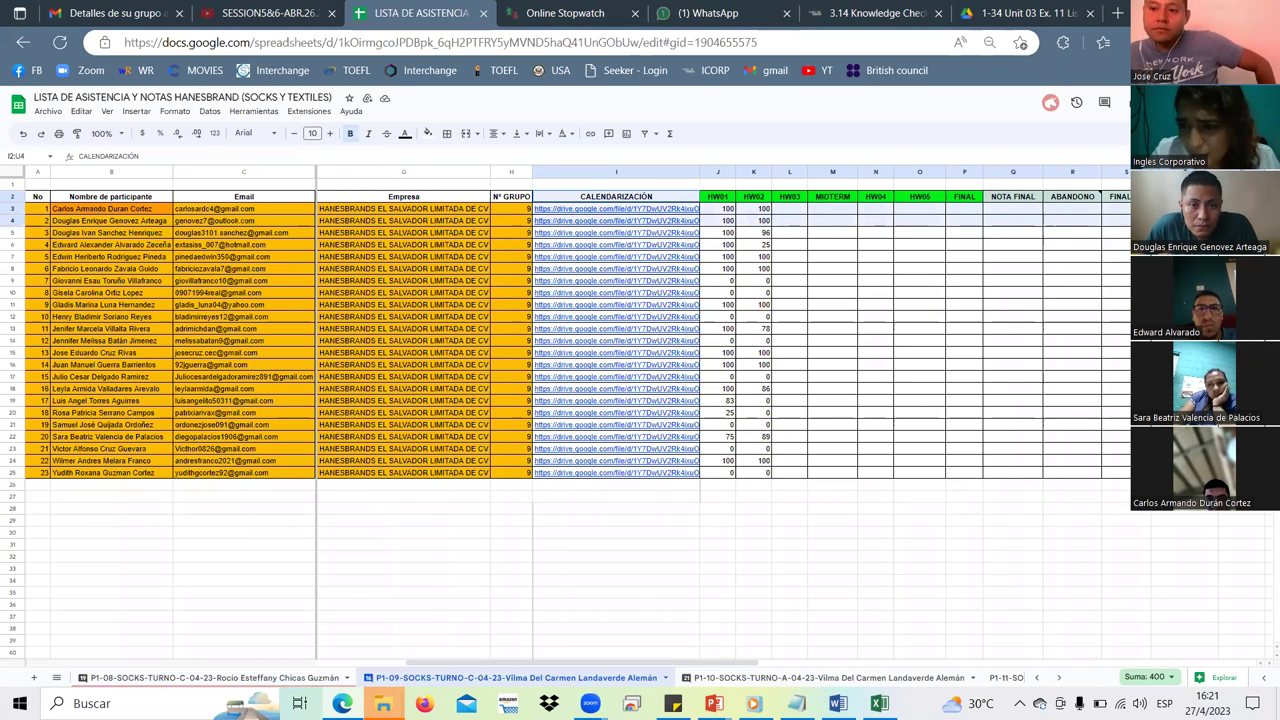
{"action": "right_click", "coordinate": [990, 204]}
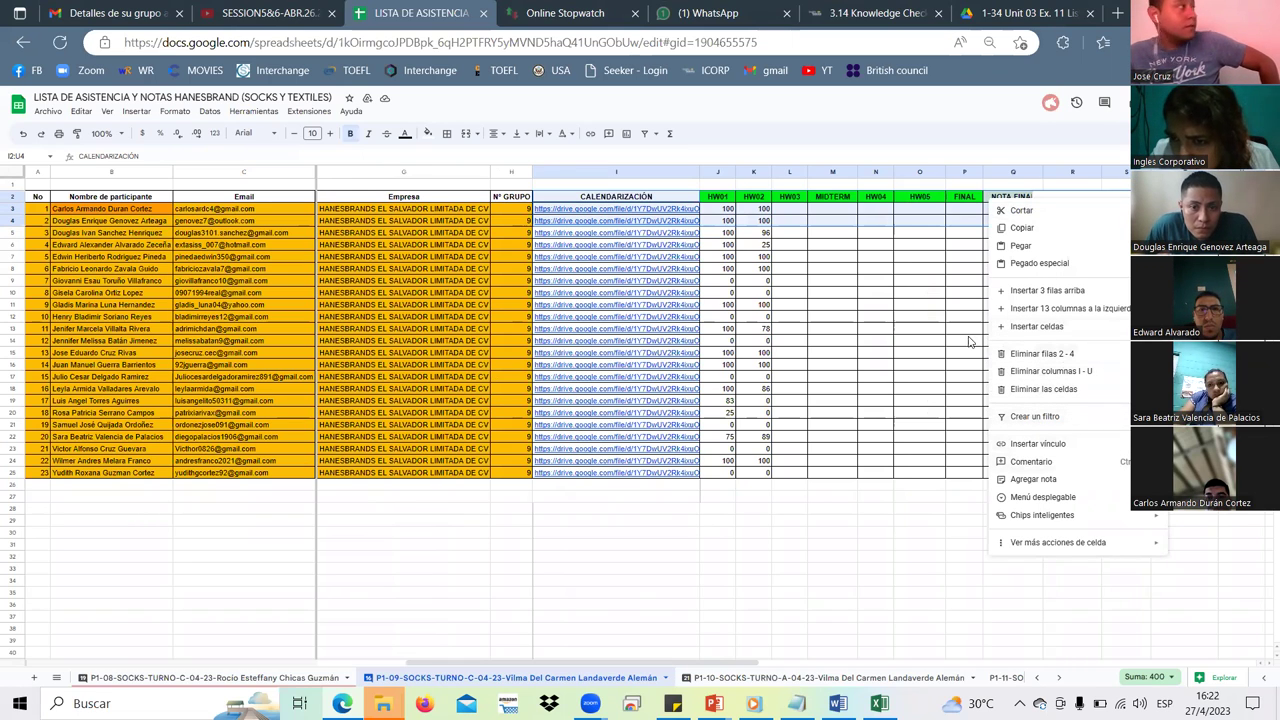
{"action": "left_click", "coordinate": [832, 616]}
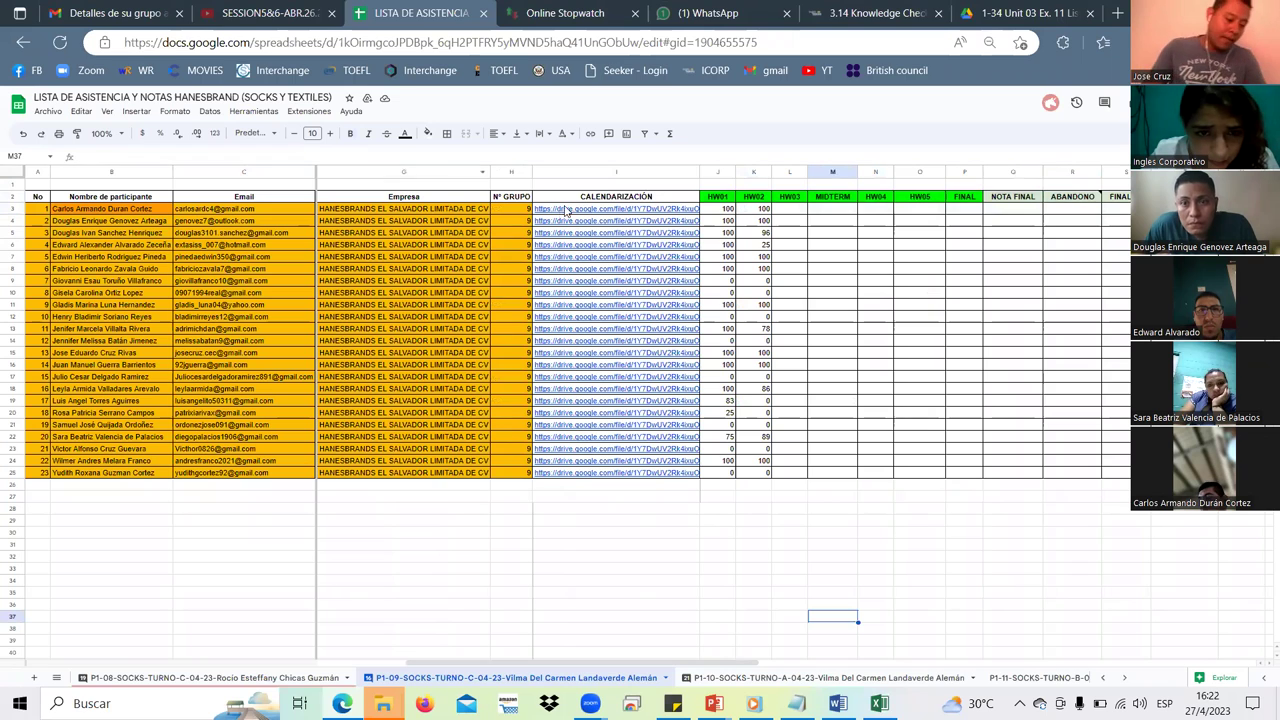
{"action": "left_click_drag", "start_coordinate": [580, 198], "coordinate": [1150, 221]}
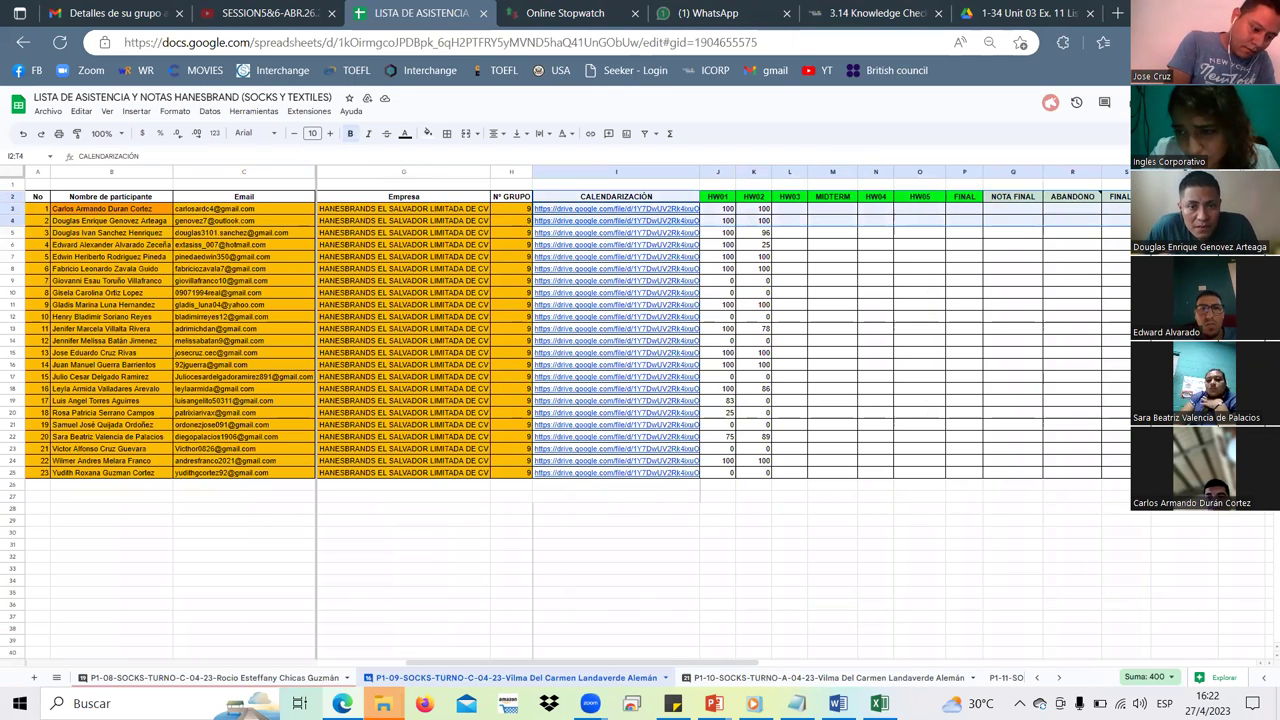
{"action": "right_click", "coordinate": [1150, 221]}
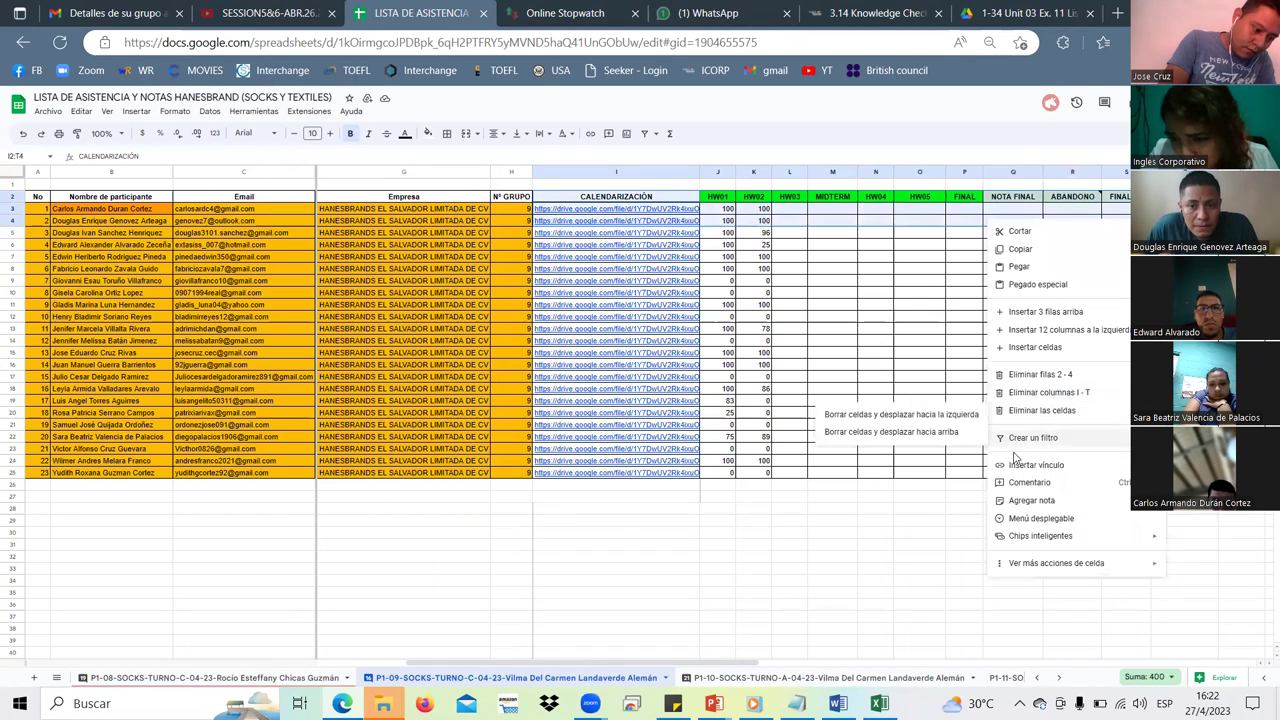
{"action": "left_click", "coordinate": [916, 524]}
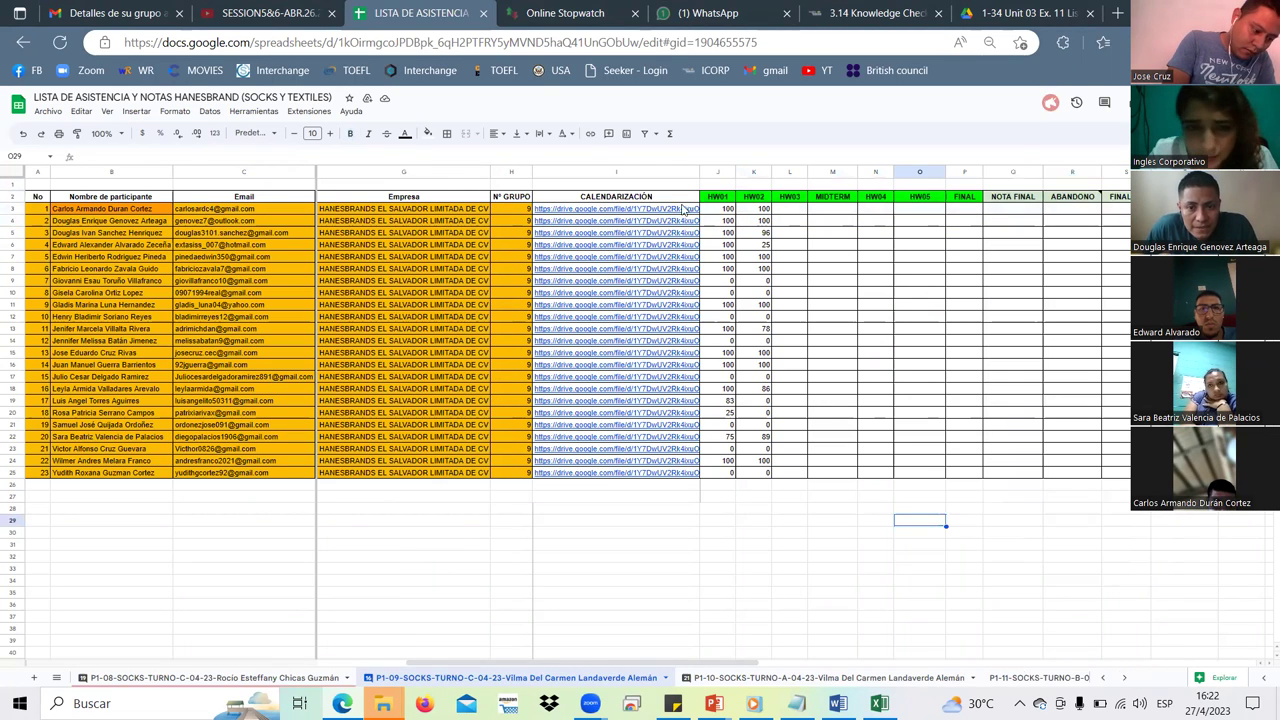
{"action": "left_click_drag", "start_coordinate": [569, 196], "coordinate": [1140, 396]}
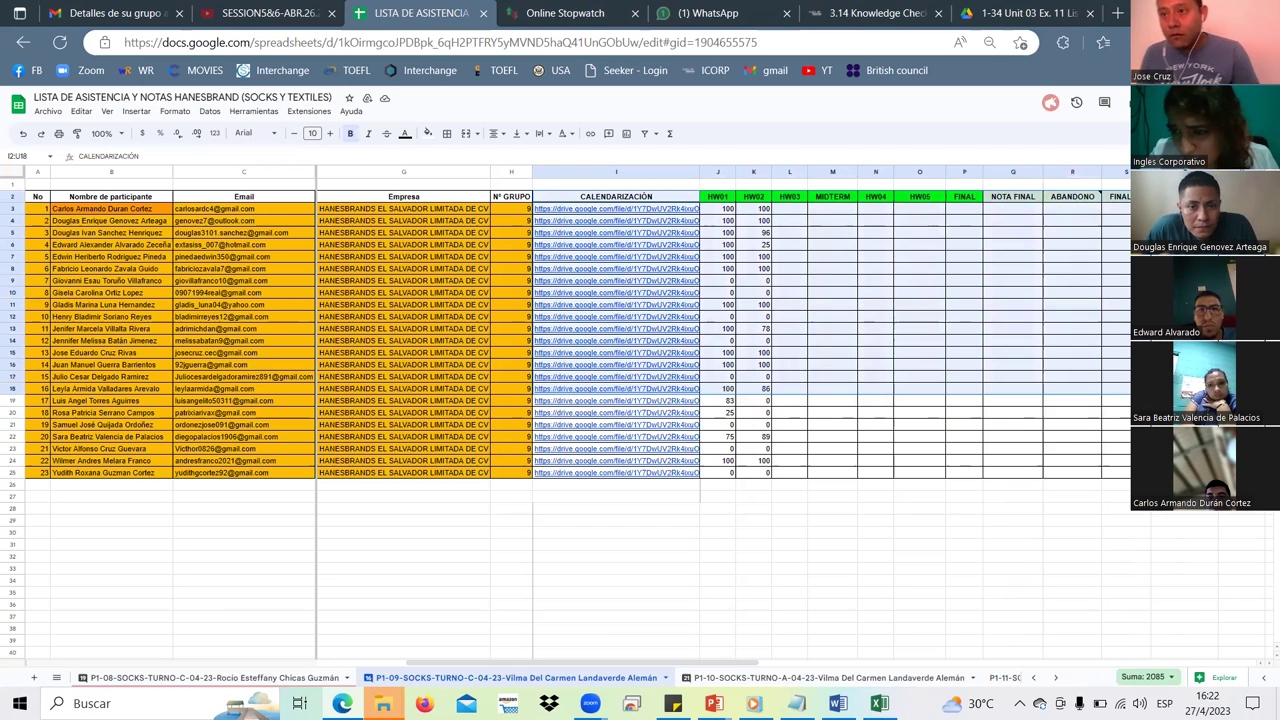
{"action": "right_click", "coordinate": [1026, 185]}
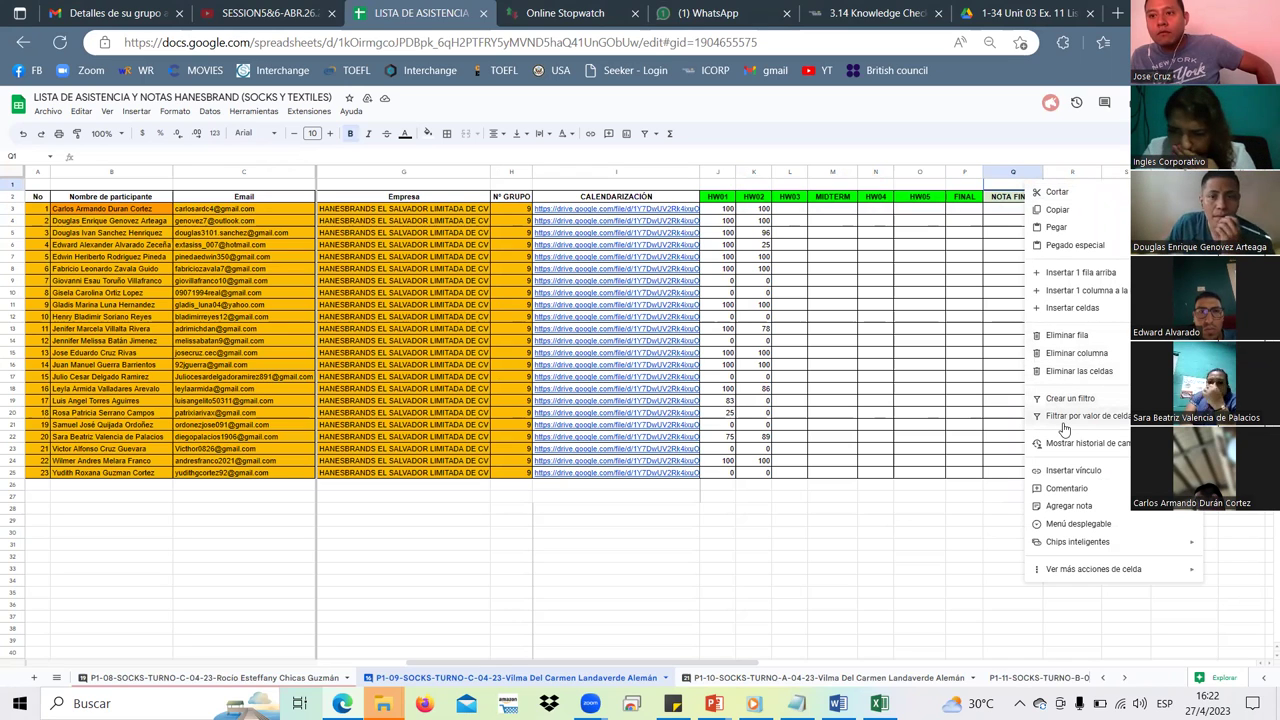
{"action": "left_click", "coordinate": [883, 557]}
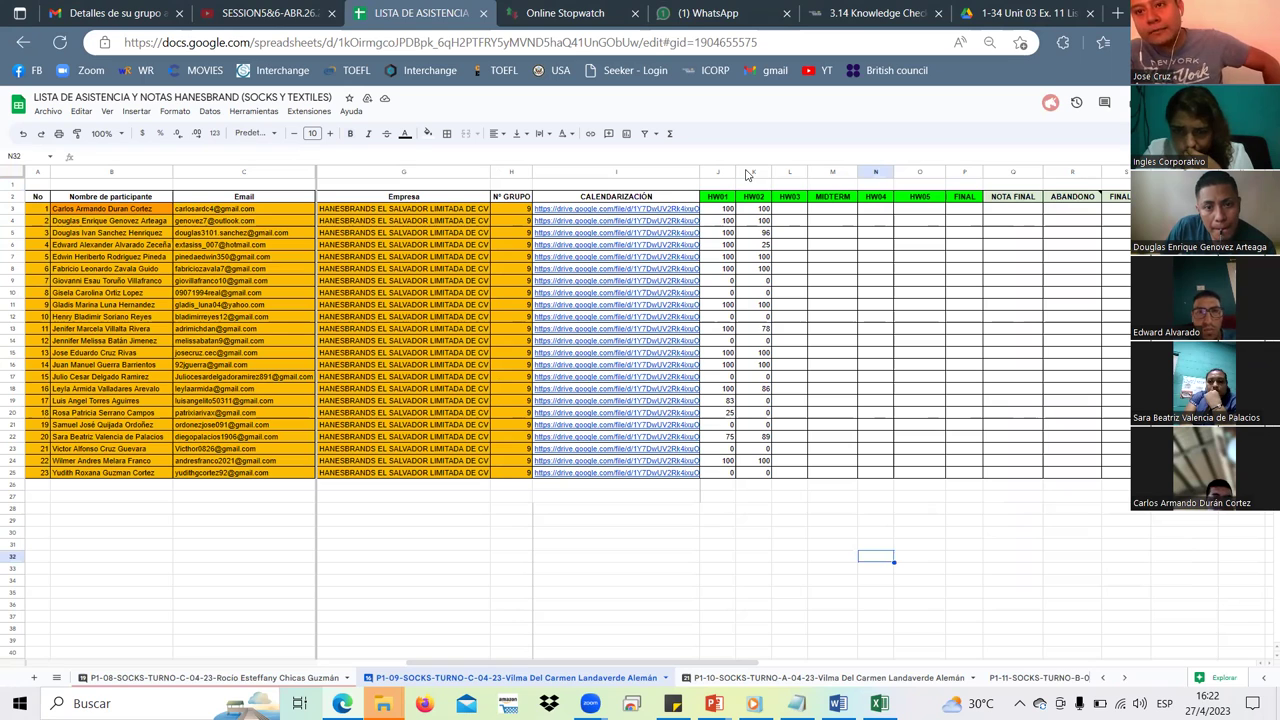
Hide the grade columns J to U, from HW01 up to the column before COMENTARIO.
{"action": "left_click_drag", "start_coordinate": [718, 175], "coordinate": [1255, 176]}
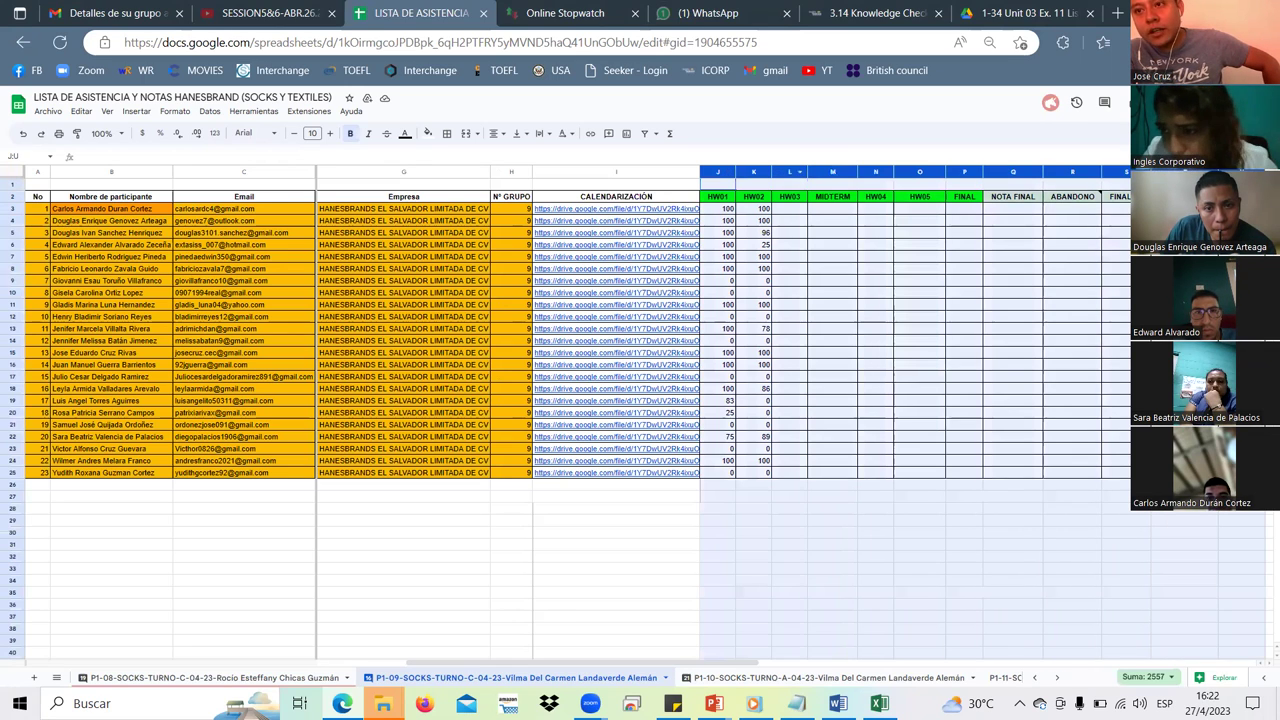
{"action": "right_click", "coordinate": [1046, 177]}
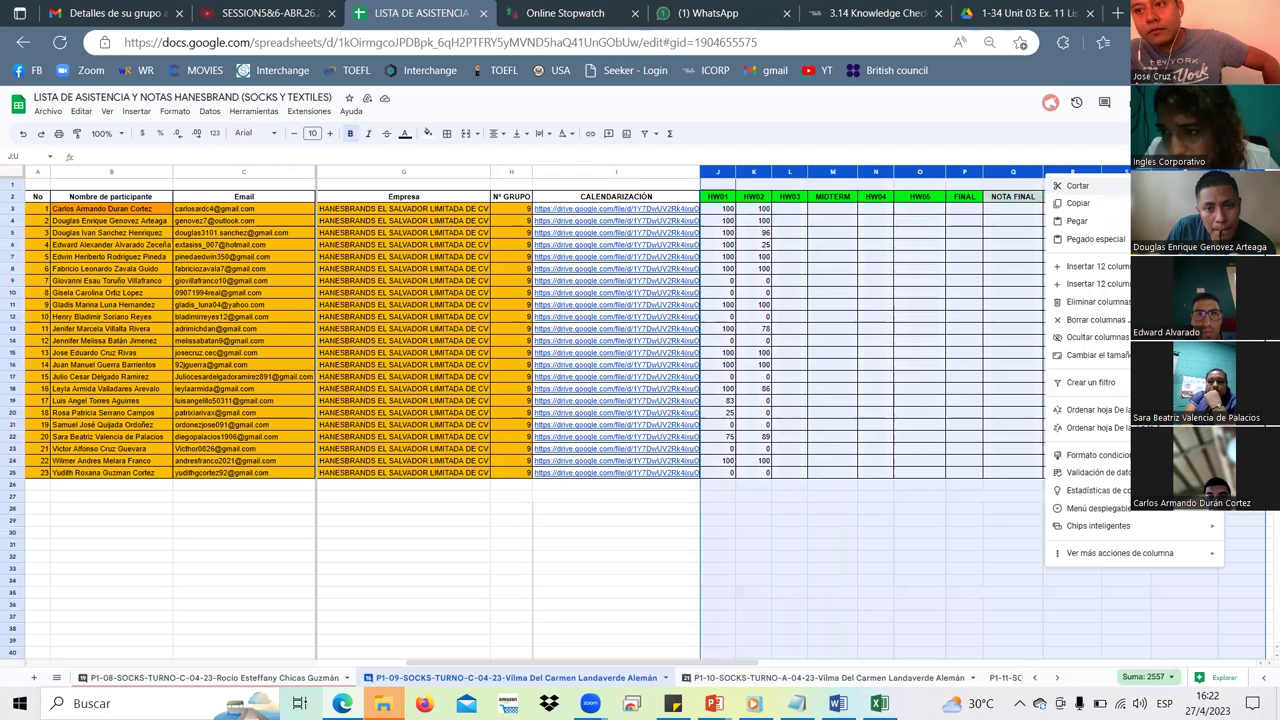
{"action": "left_click", "coordinate": [1091, 345]}
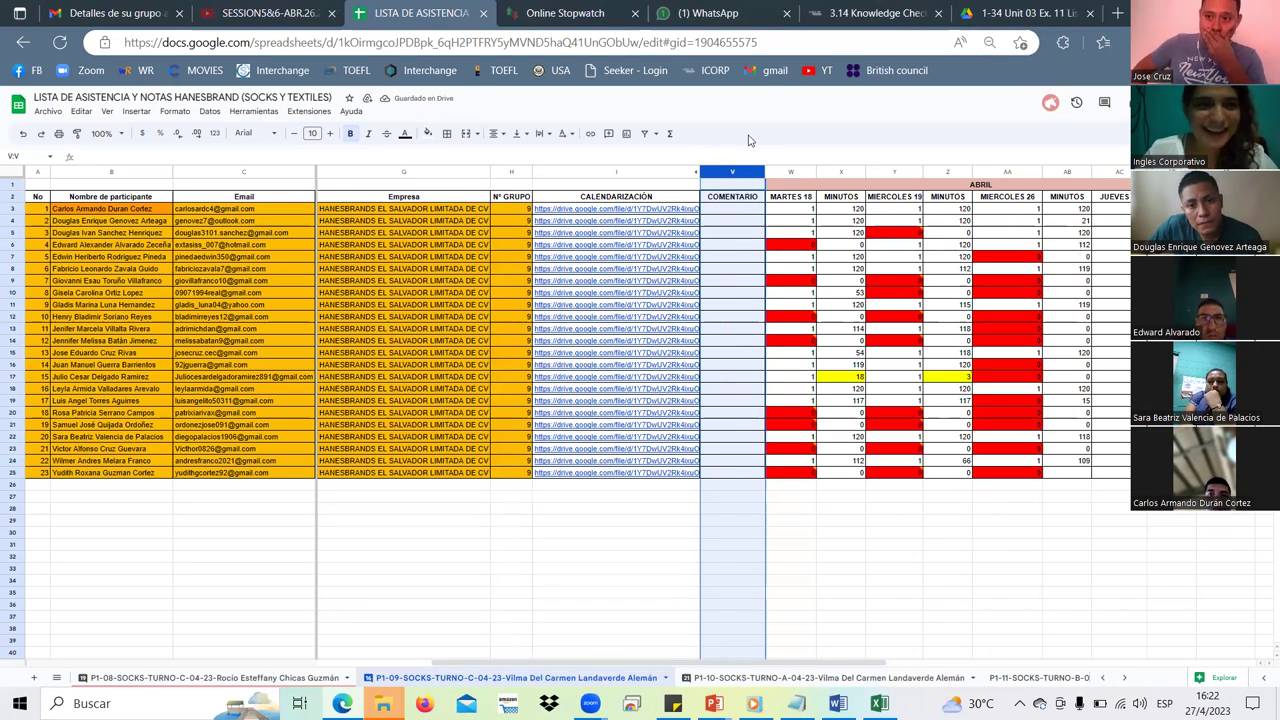
Fill in the attendance marks for participants 1 to 4 in the JUEVES column, cells AC3 to AC6.
{"action": "left_click", "coordinate": [1121, 210]}
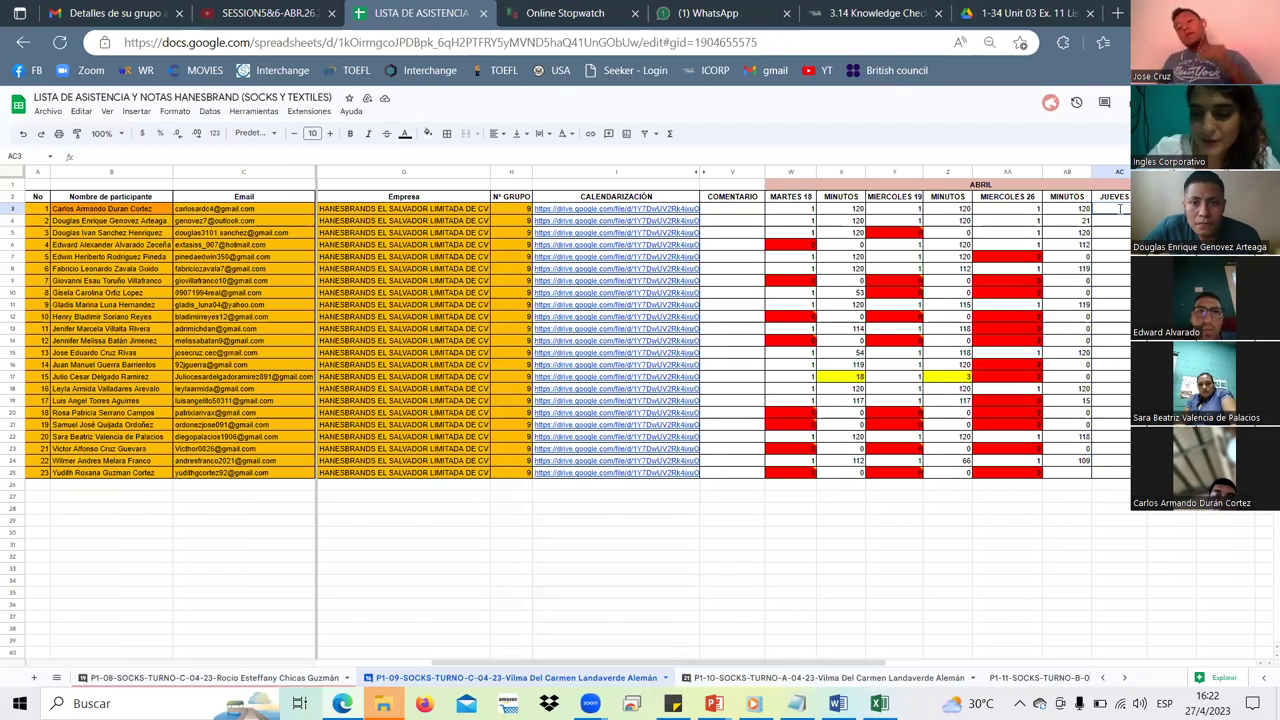
{"action": "key", "text": "Return"}
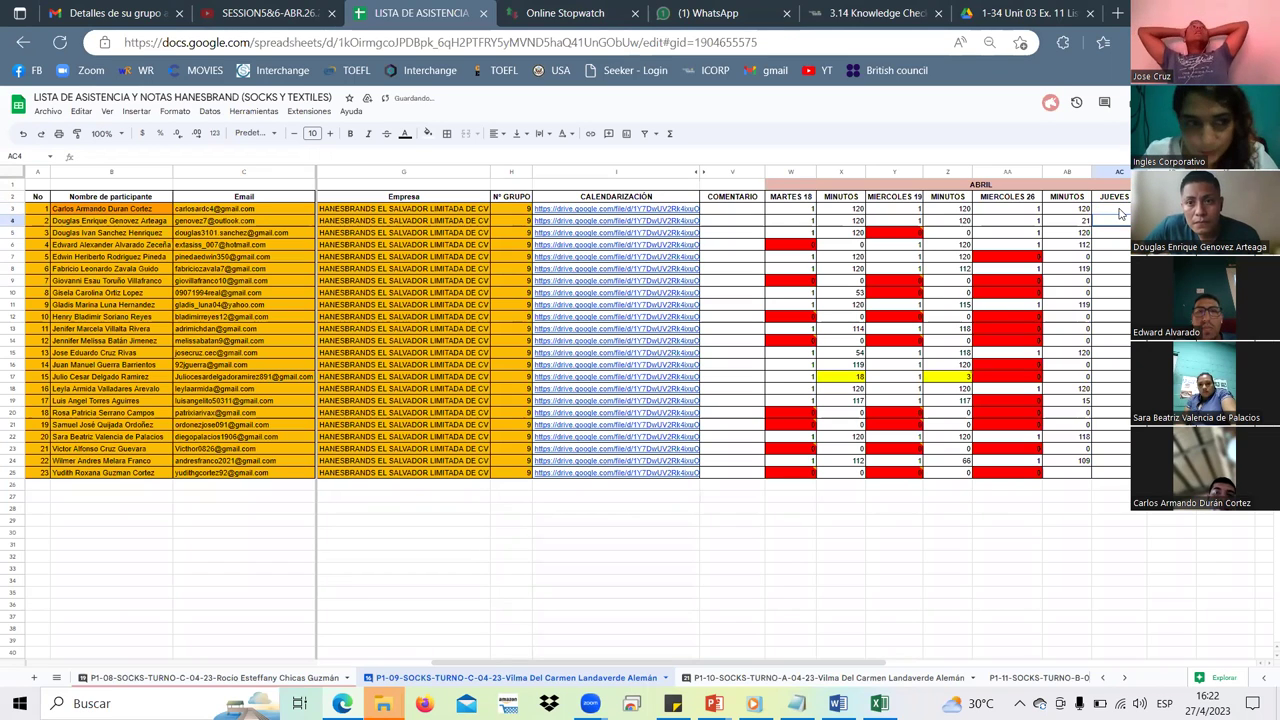
{"action": "key", "text": "Return"}
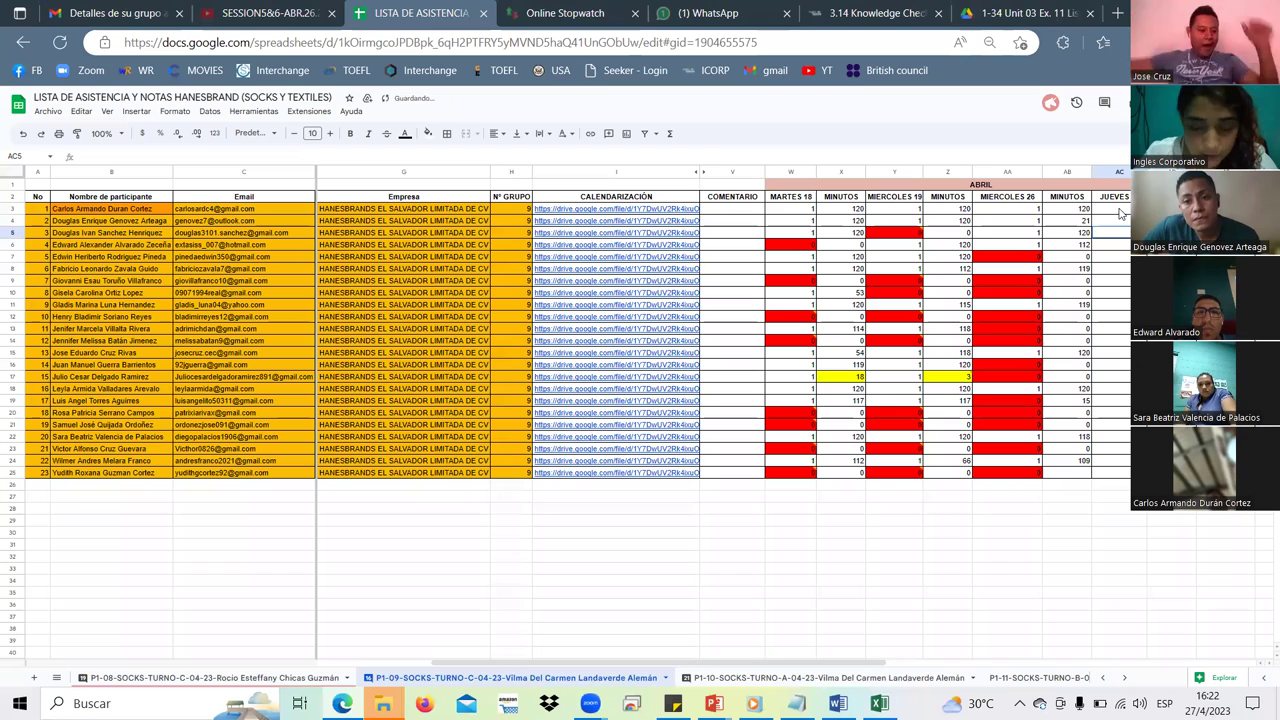
{"action": "key", "text": "Return"}
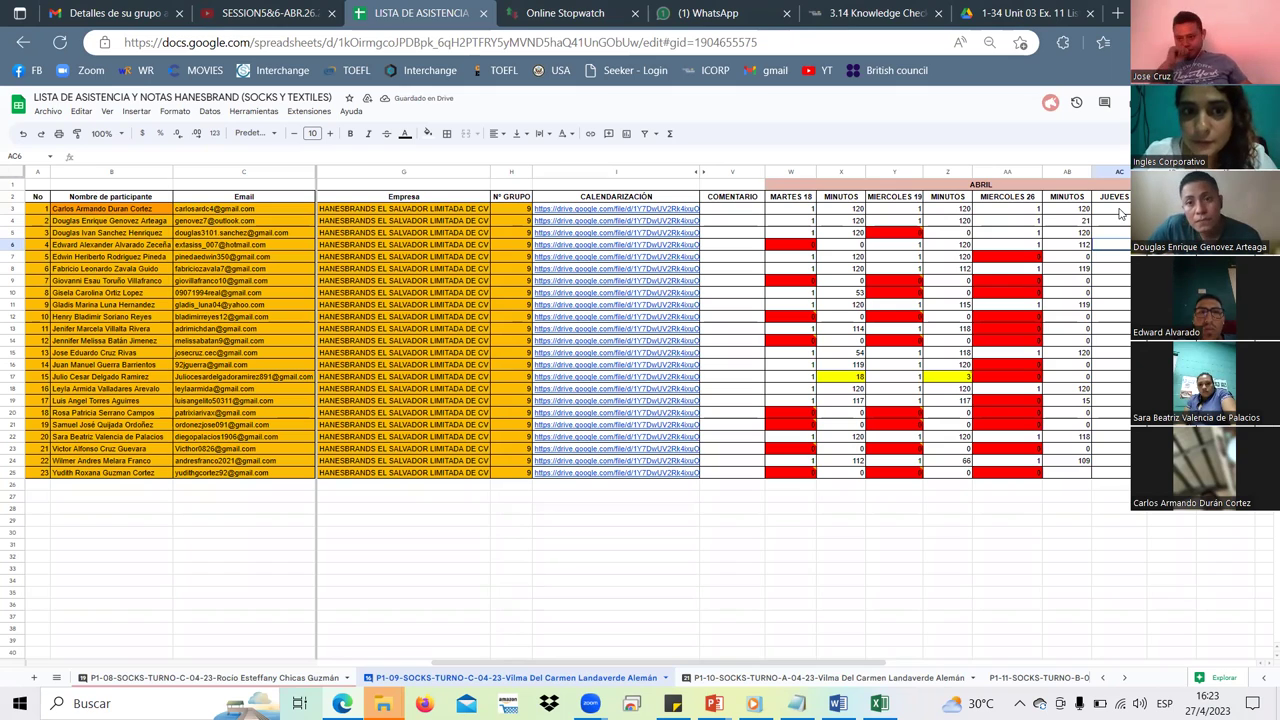
{"action": "key", "text": "Return"}
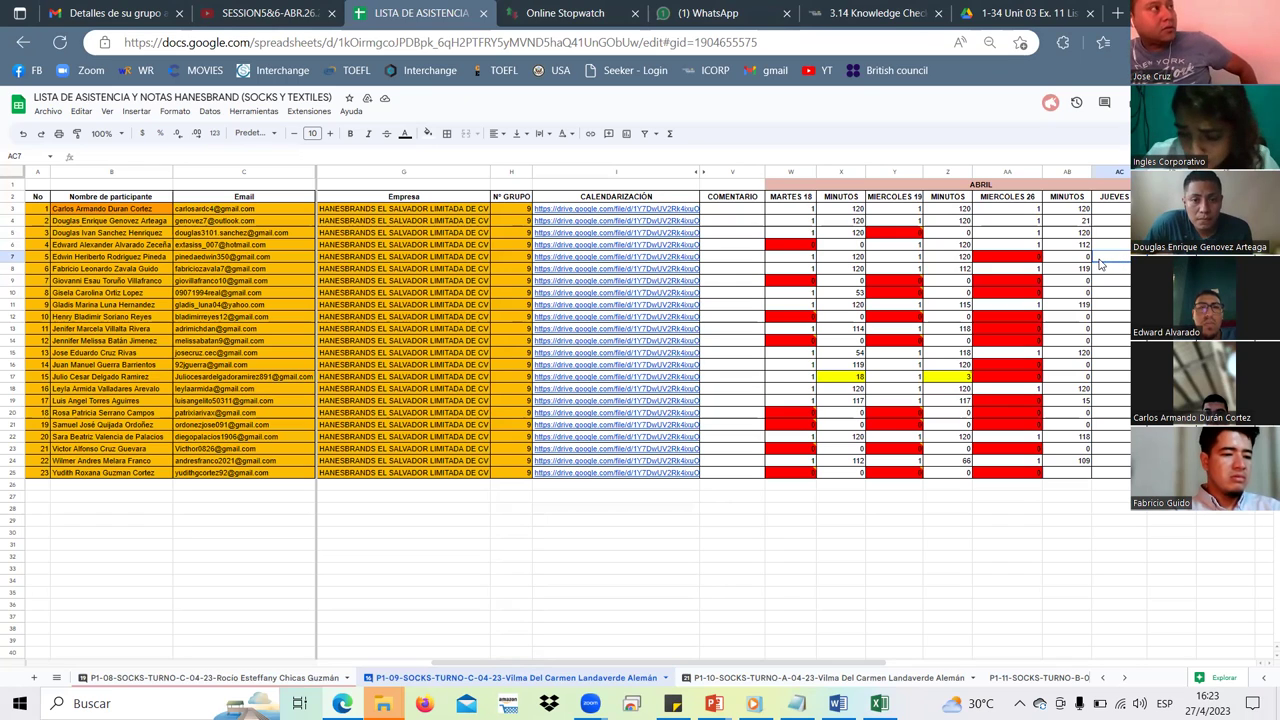
Fill in the JUEVES attendance marks for participants 5 to 7, entering 1 in AC7 and 0 in AC9.
{"action": "type", "text": "1"}
{"action": "key", "text": "Return"}
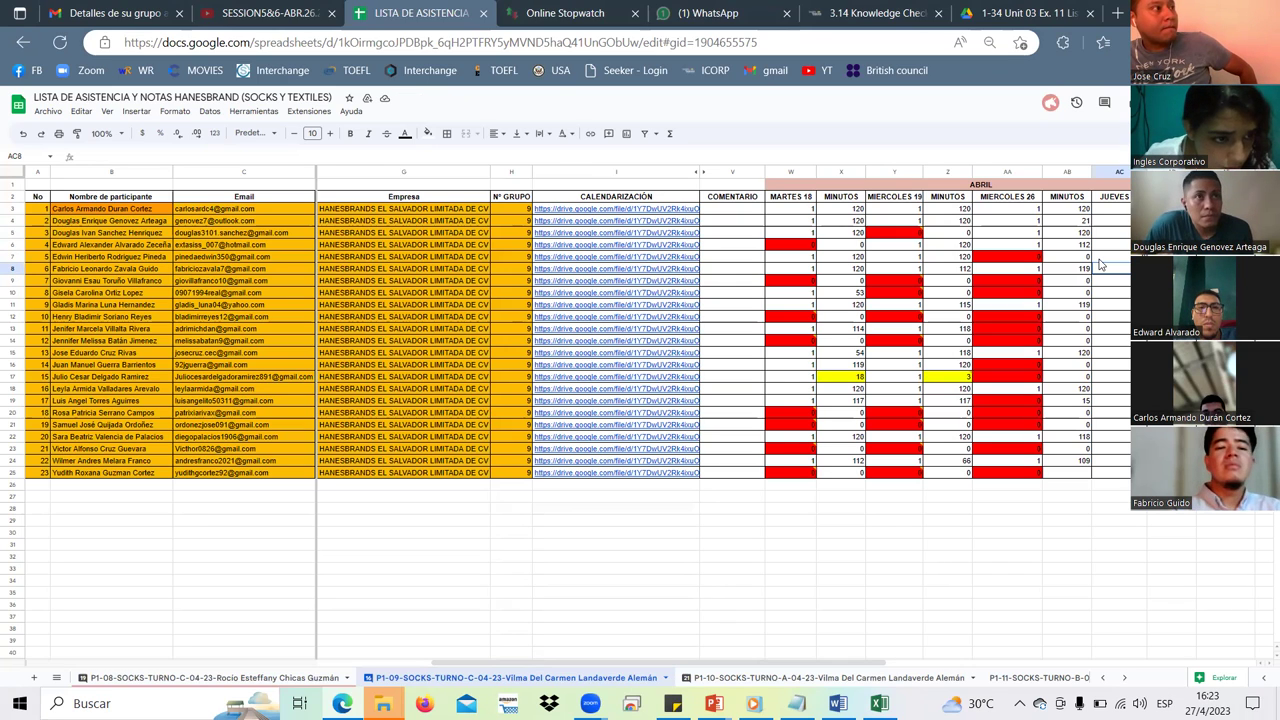
{"action": "key", "text": "Return"}
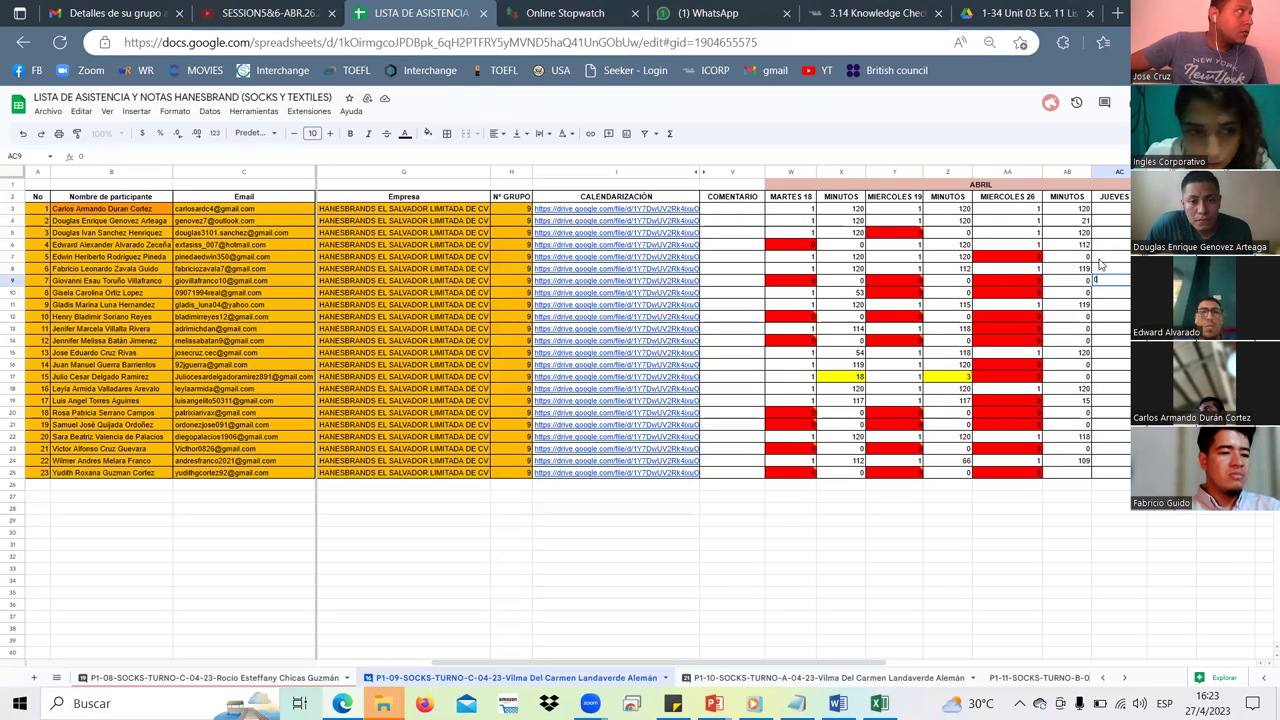
{"action": "key", "text": "Return"}
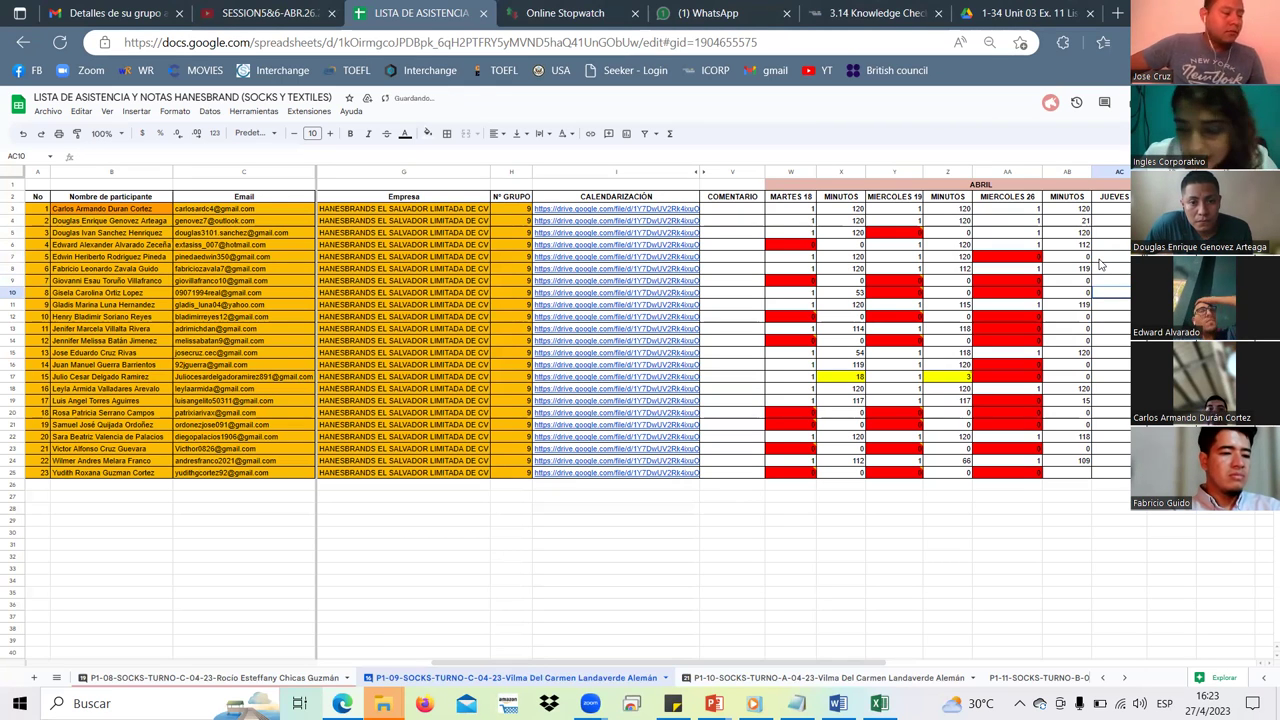
Fill in the JUEVES attendance marks for participants 8 to 13, cells AC10 to AC15.
{"action": "key", "text": "Return"}
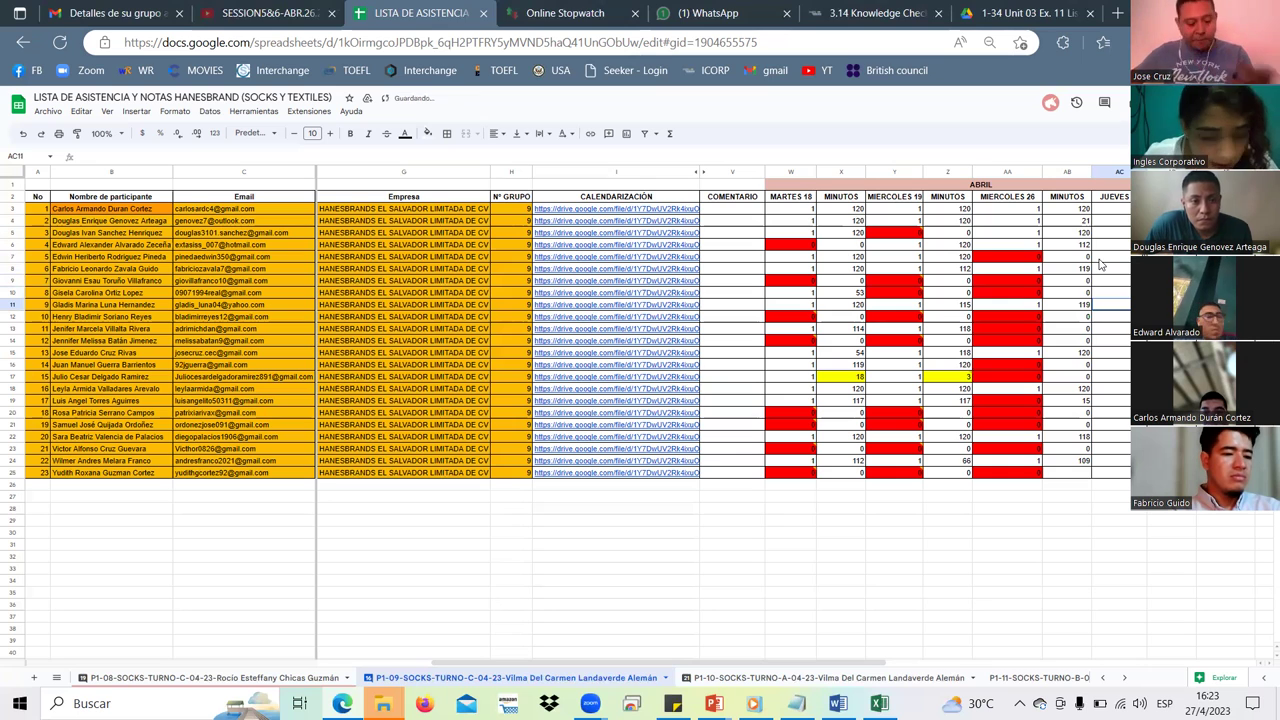
{"action": "key", "text": "Return"}
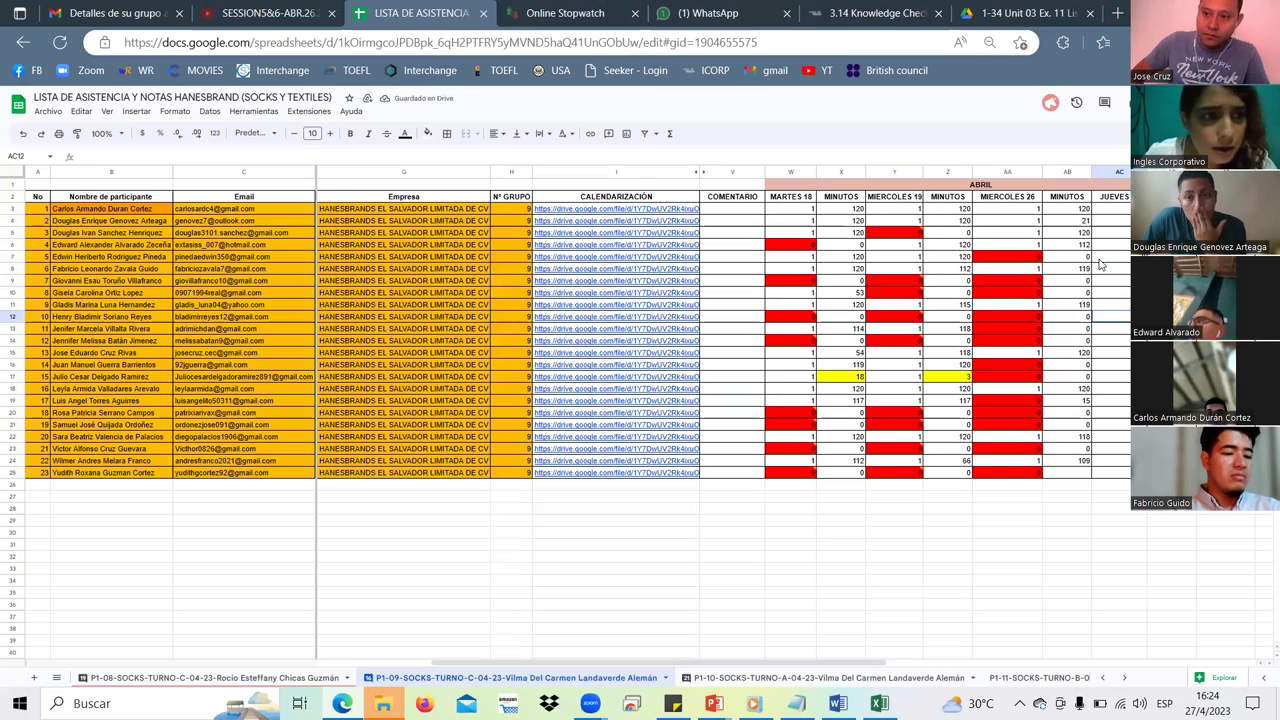
{"action": "key", "text": "Return"}
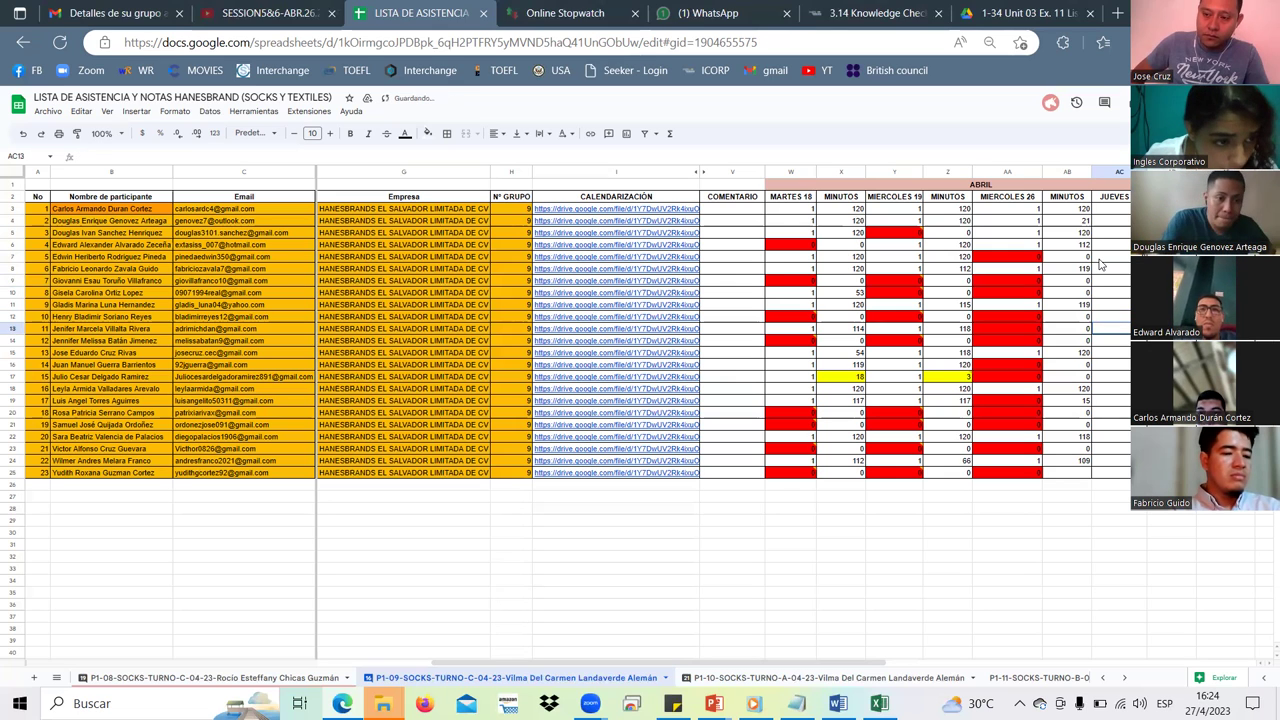
{"action": "key", "text": "Return"}
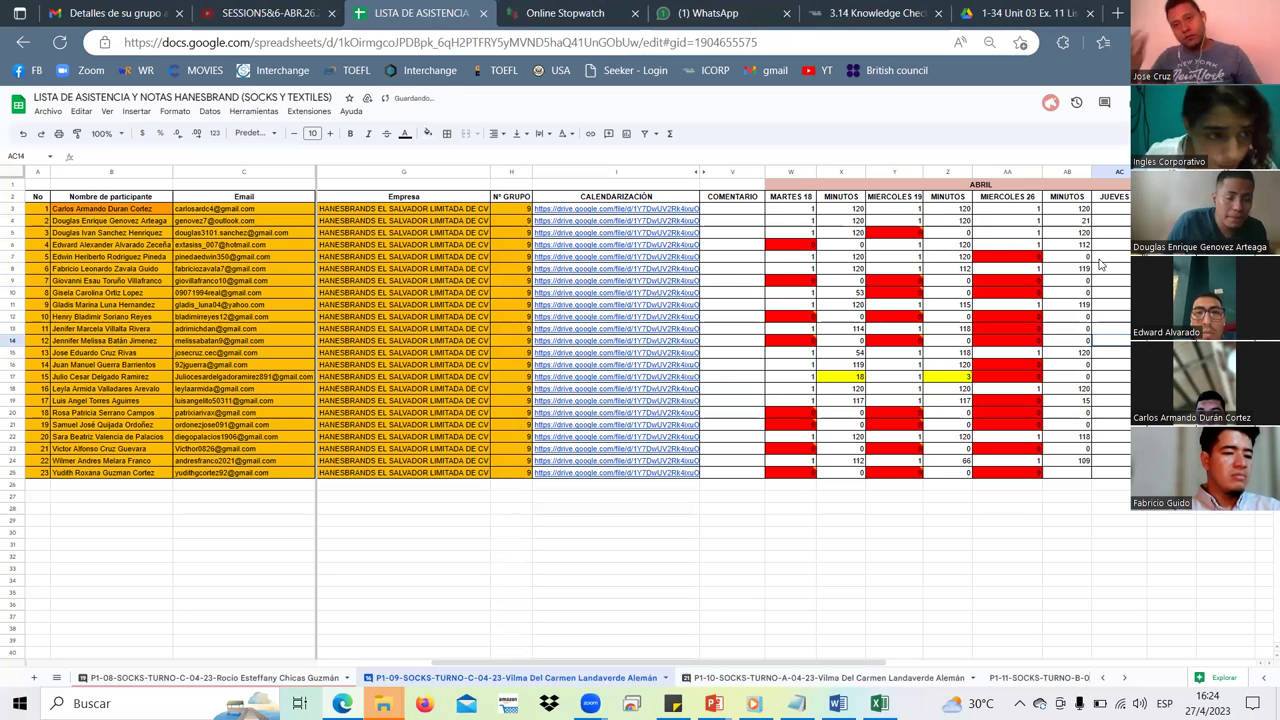
{"action": "key", "text": "Return"}
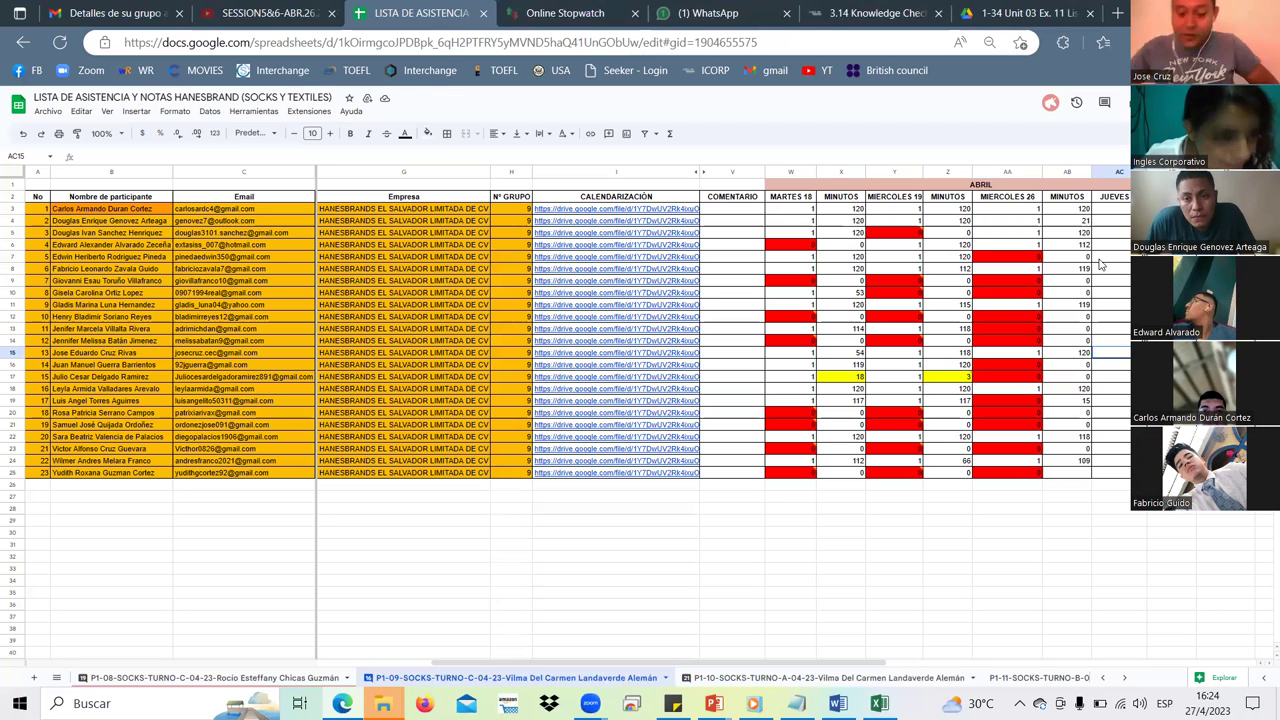
{"action": "key", "text": "Return"}
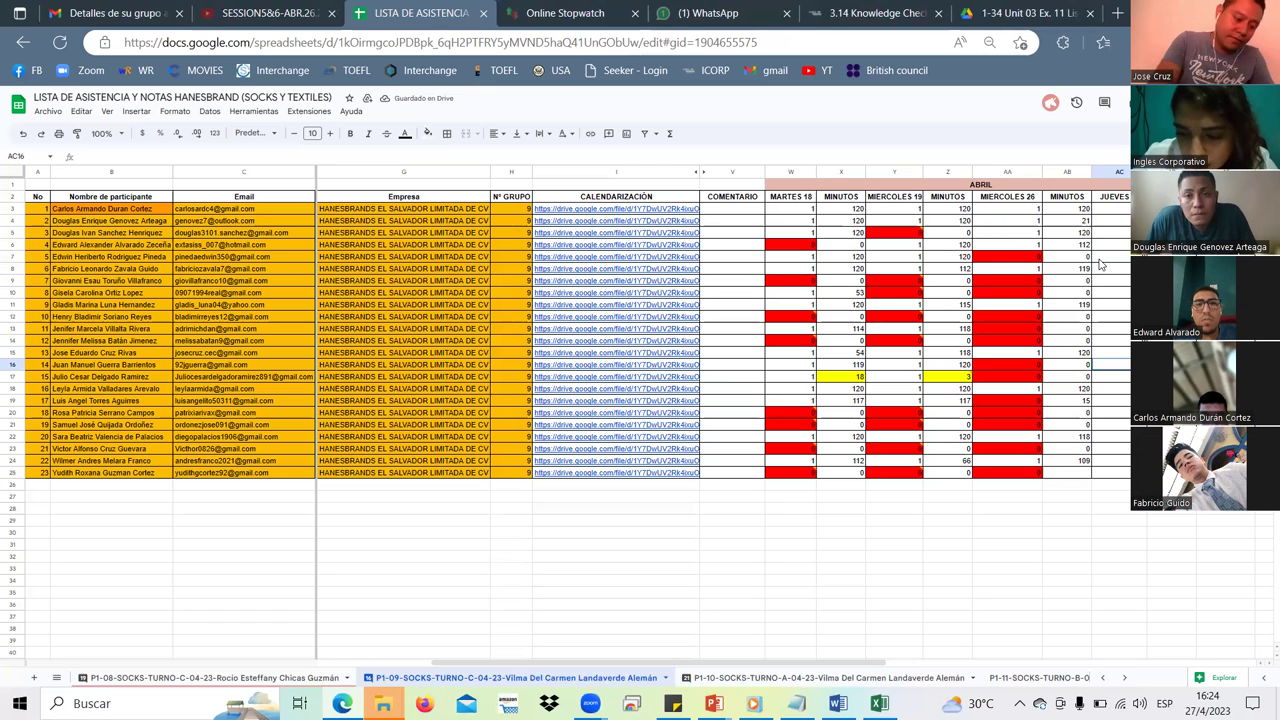
Record JUEVES attendance from participant 14 on, entering 0 in AC16 and AC17, 1 in AC18 and AC19, and 0 in AC20.
{"action": "type", "text": "0"}
{"action": "key", "text": "Return"}
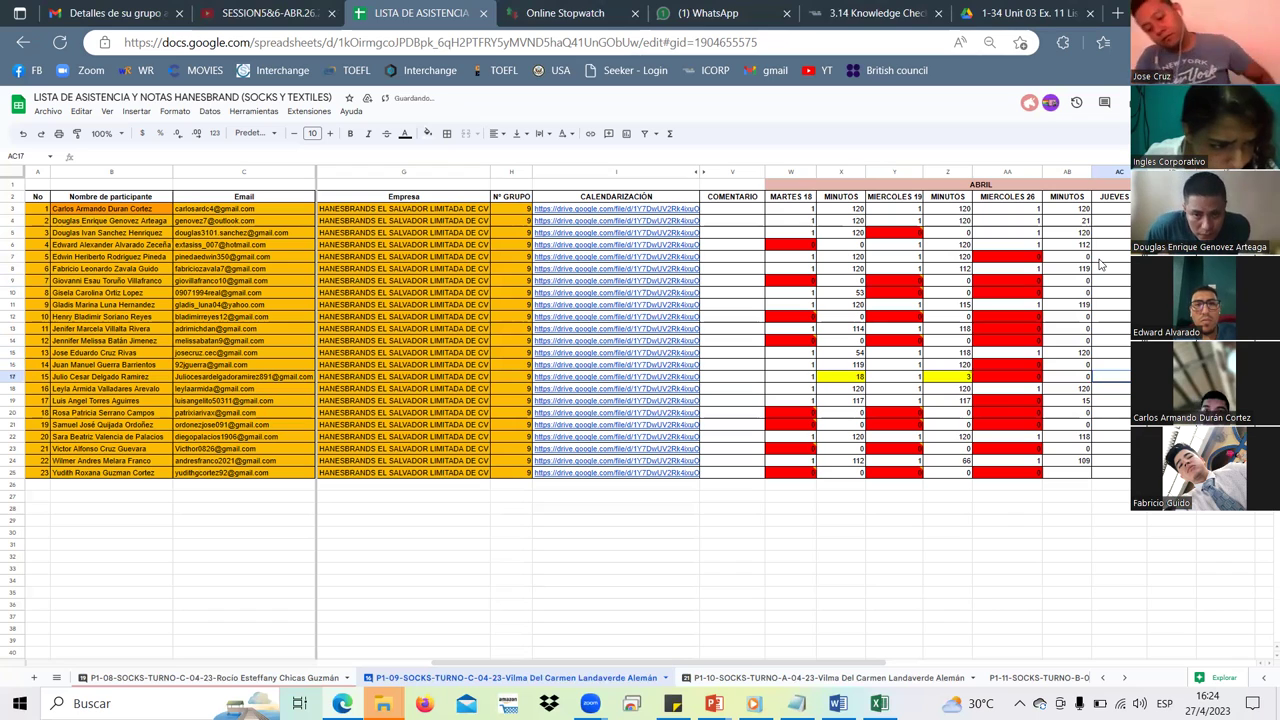
{"action": "type", "text": "0"}
{"action": "key", "text": "Return"}
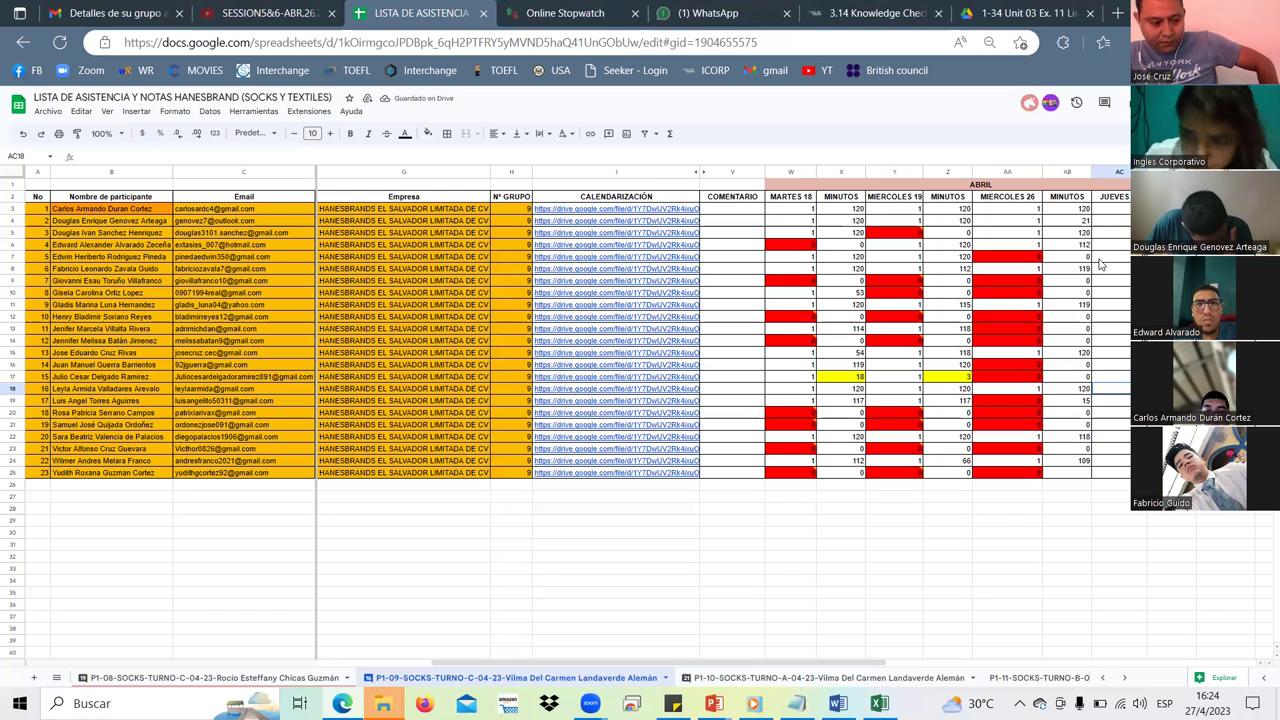
{"action": "type", "text": "1"}
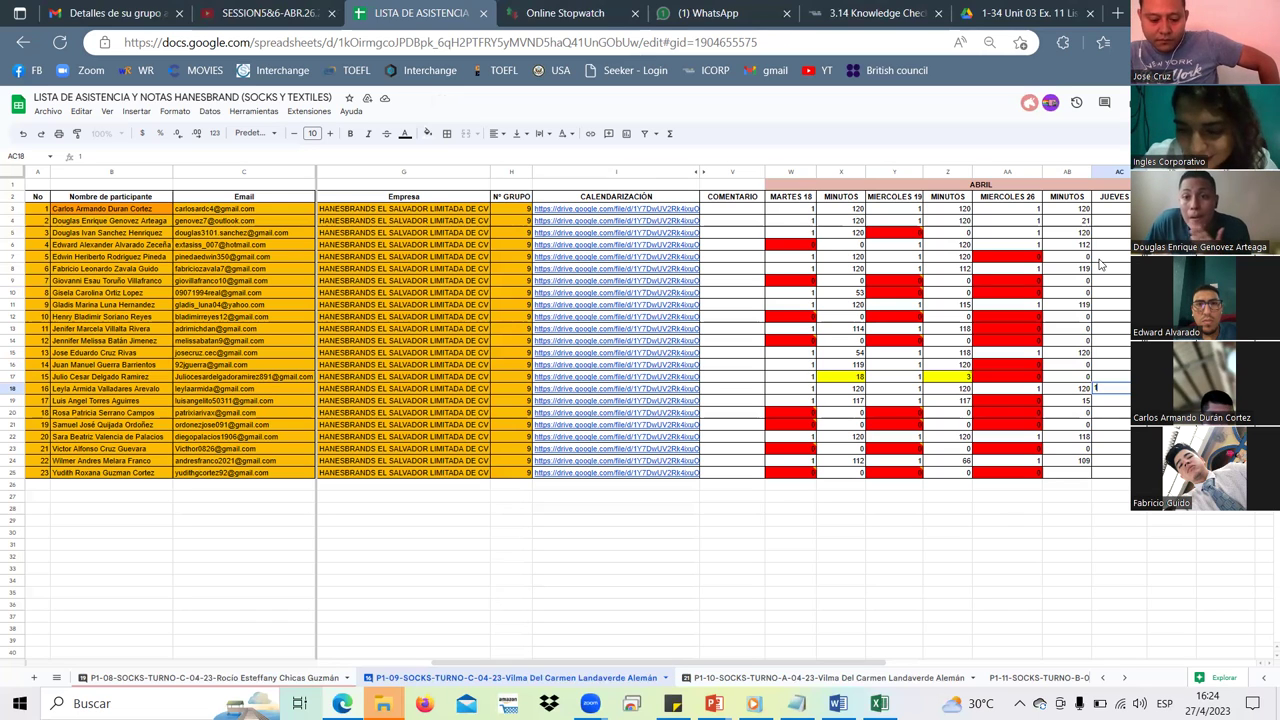
{"action": "key", "text": "Return"}
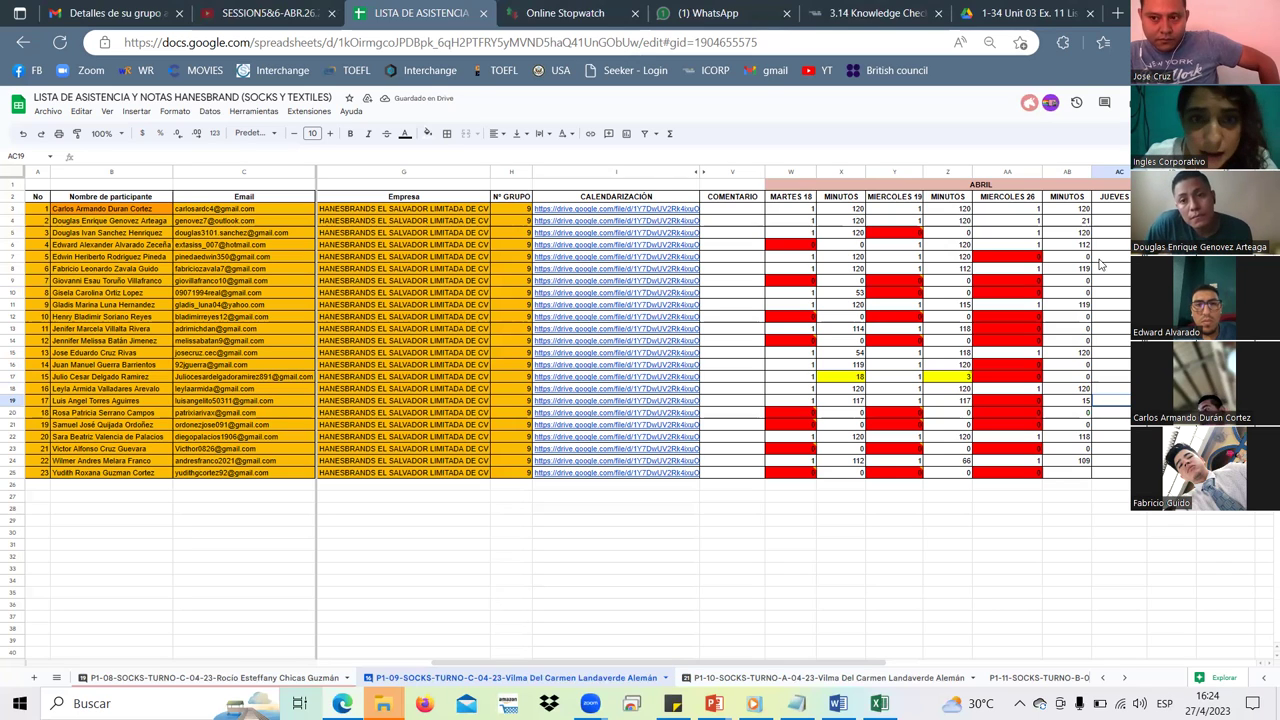
{"action": "type", "text": "1"}
{"action": "key", "text": "Return"}
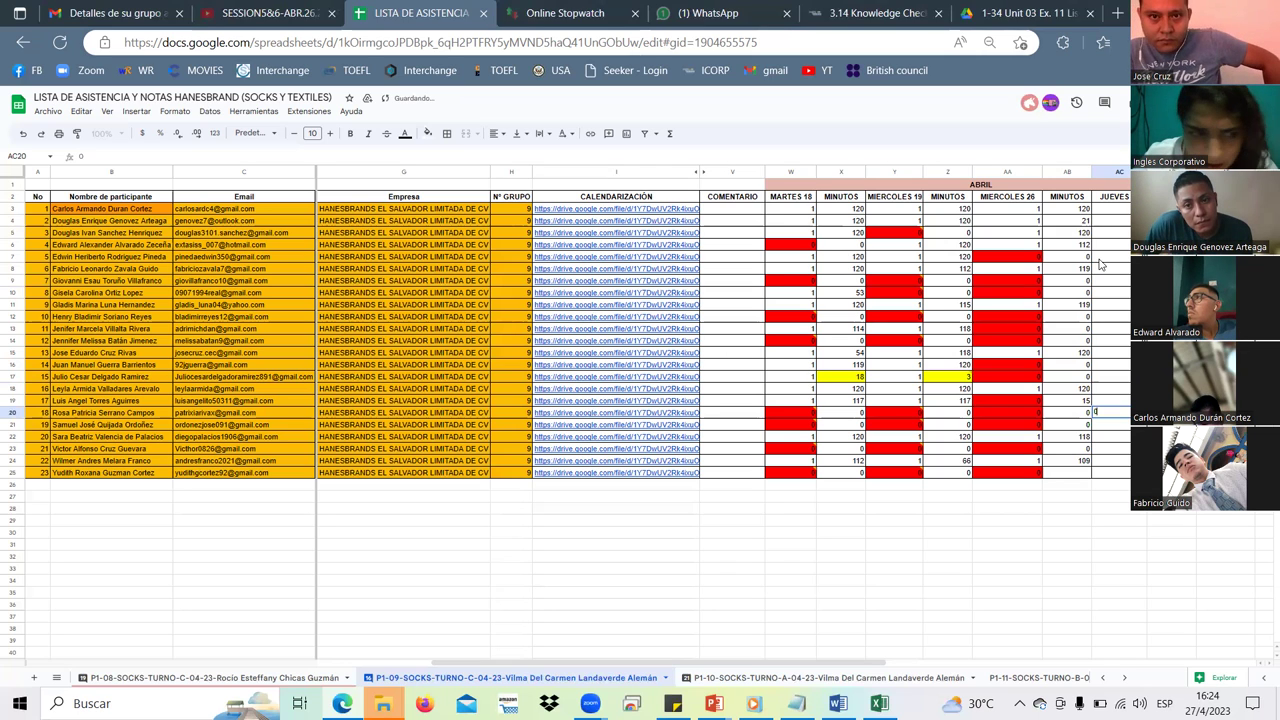
{"action": "key", "text": "Down"}
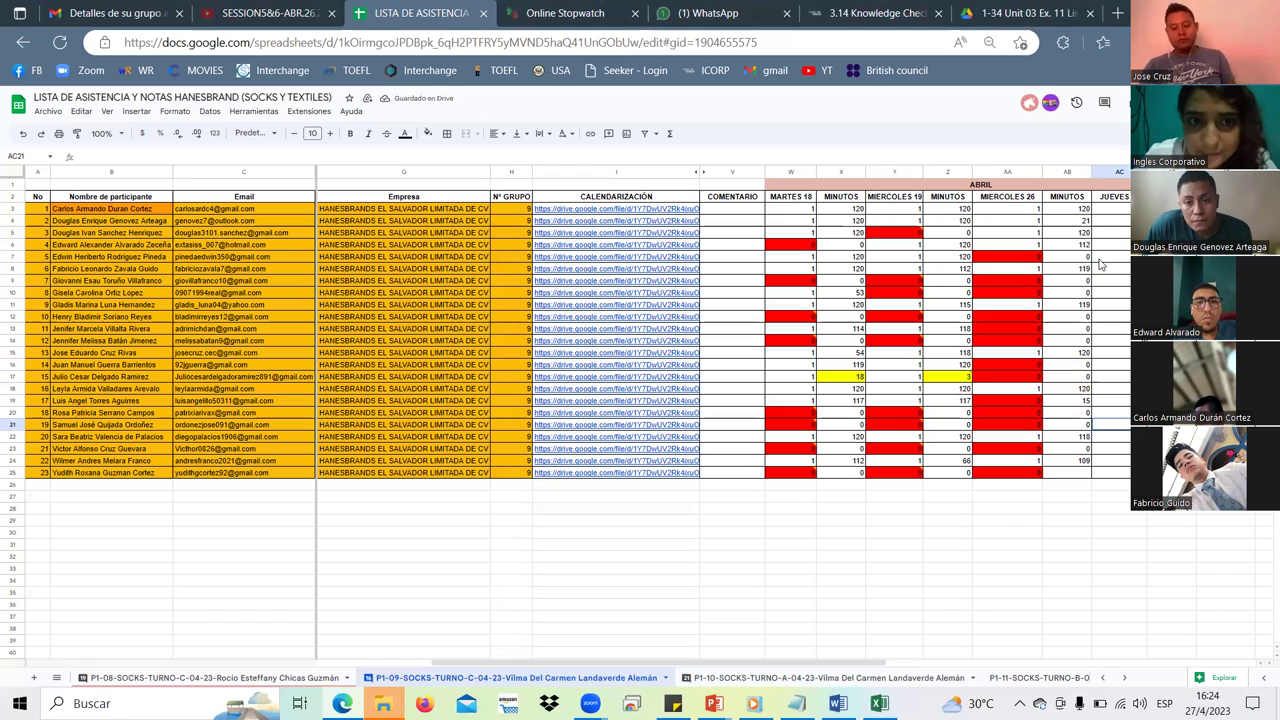
{"action": "key", "text": "Down"}
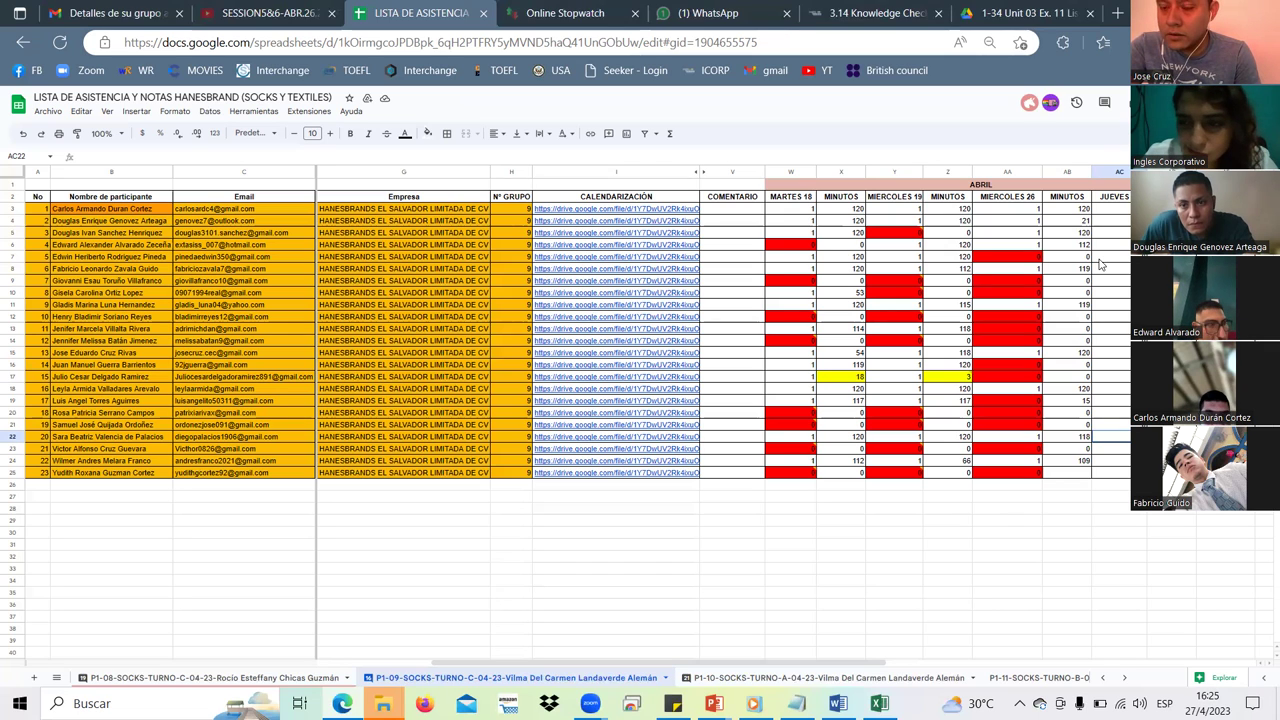
Complete the JUEVES attendance for participants 20 to 23, entering 1 in AC22 to AC24 and 0 in AC25.
{"action": "type", "text": "1"}
{"action": "key", "text": "Return"}
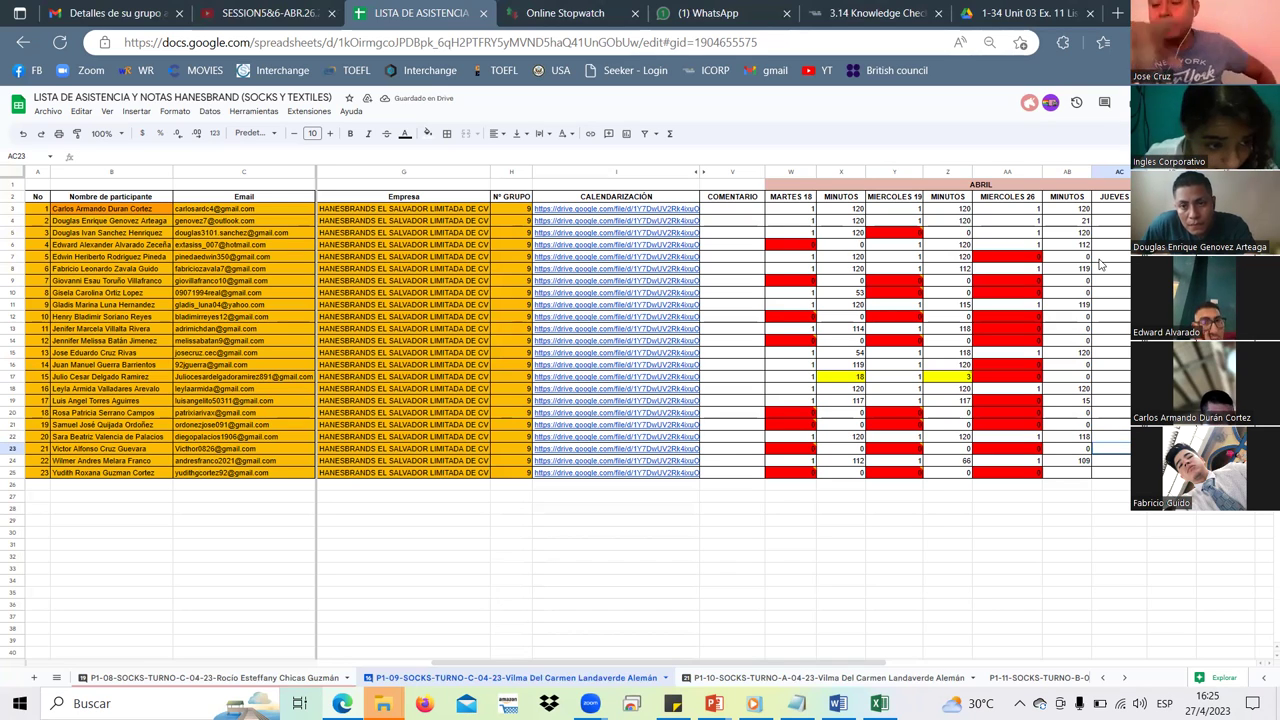
{"action": "type", "text": "1"}
{"action": "key", "text": "Return"}
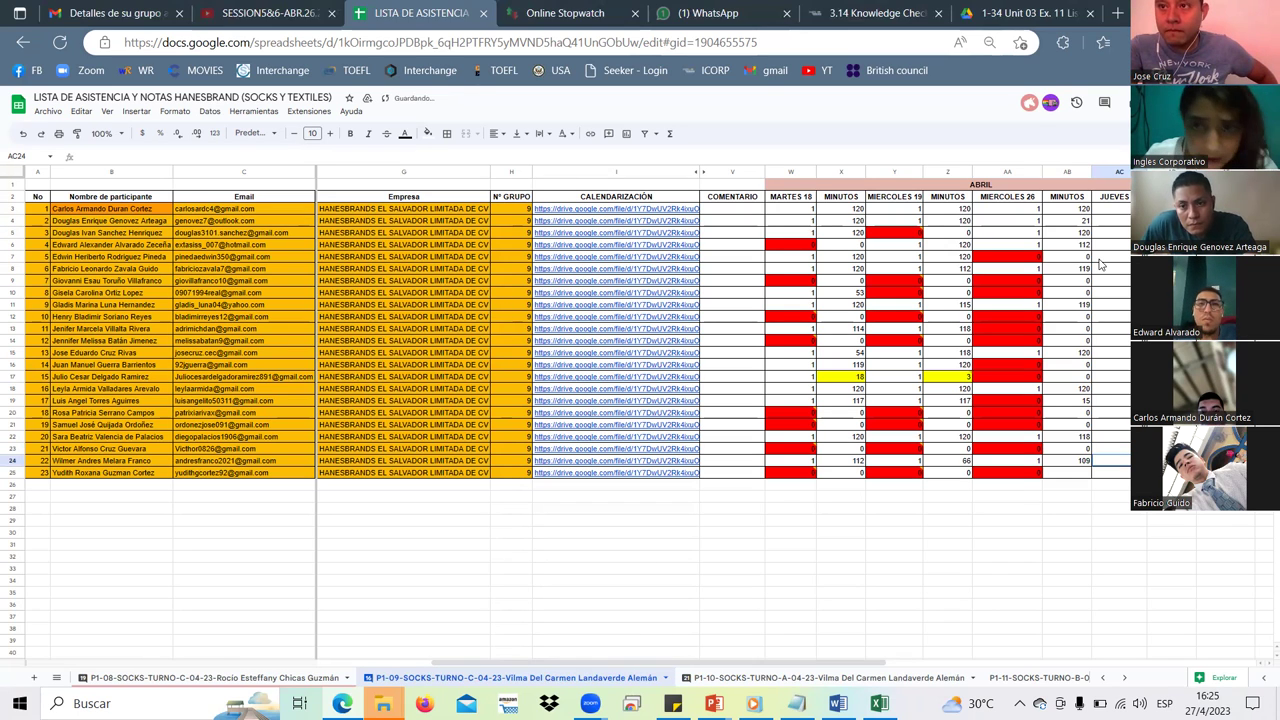
{"action": "type", "text": "1"}
{"action": "key", "text": "Return"}
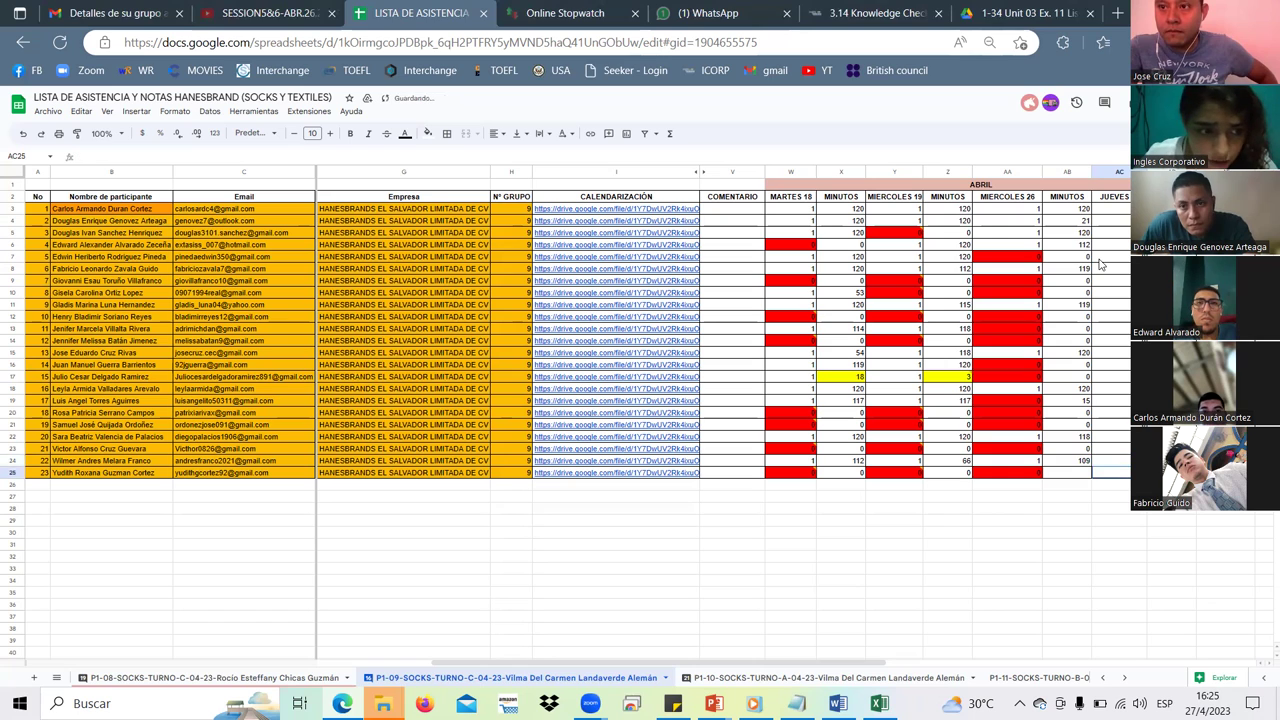
{"action": "type", "text": "0"}
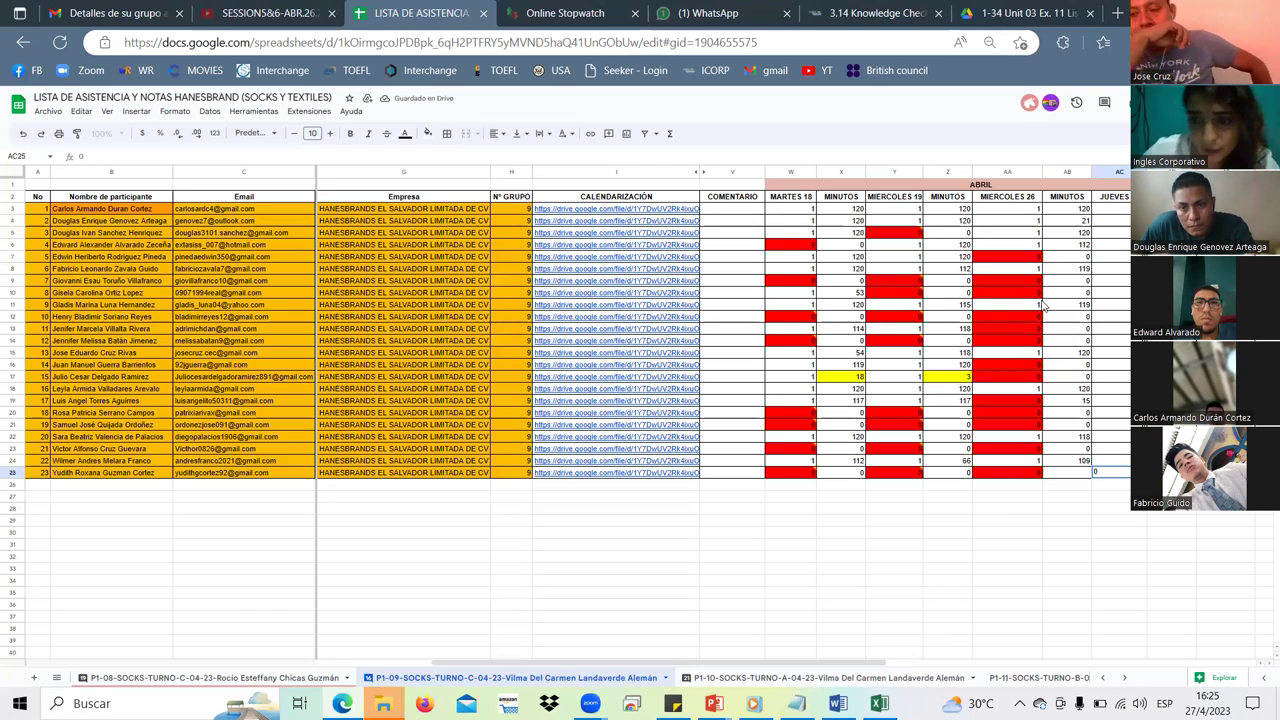
{"action": "left_click_drag", "start_coordinate": [790, 593], "coordinate": [790, 605]}
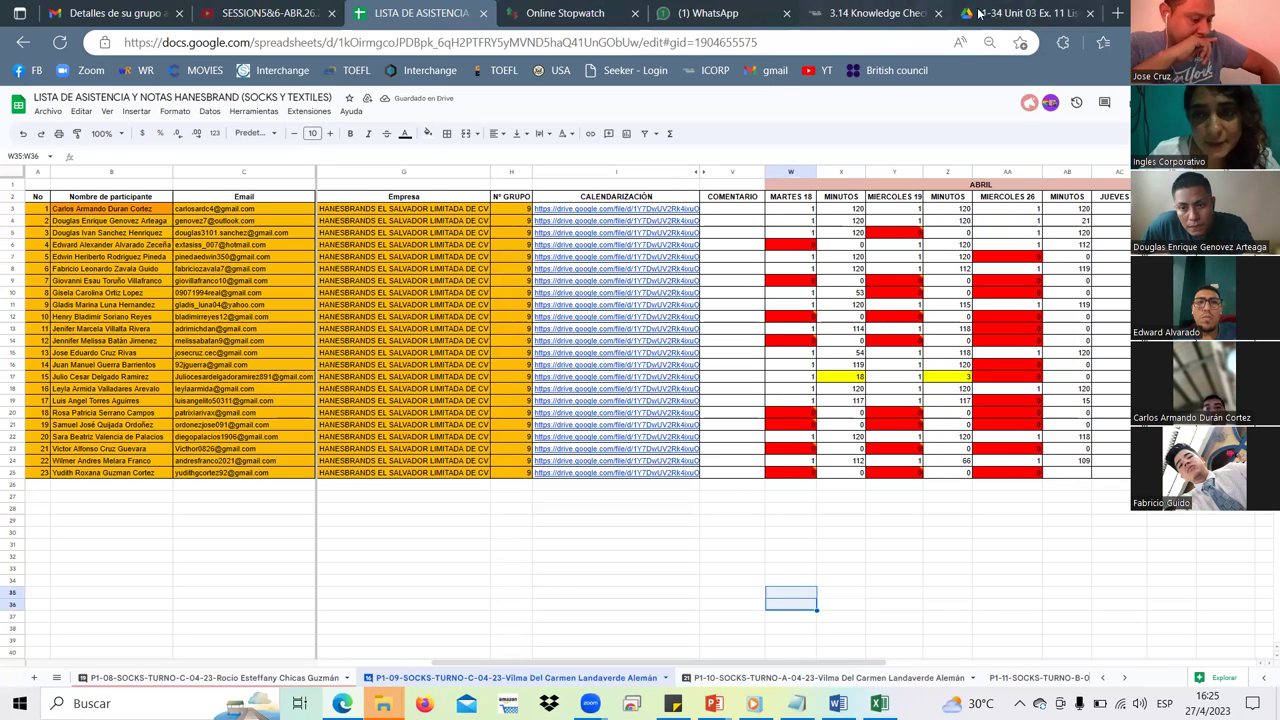
Switch to the 3.14 Knowledge Check course page and move on to the Midterm's A. Listening unit.
{"action": "left_click", "coordinate": [870, 13]}
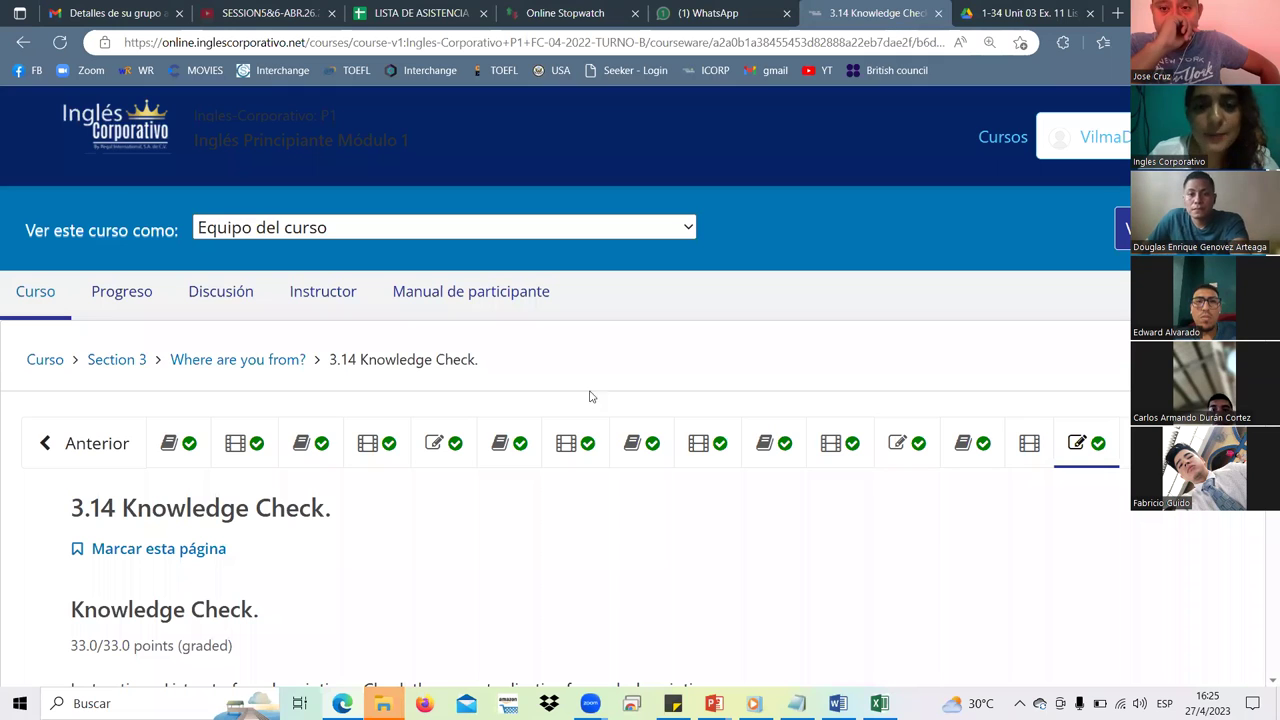
{"action": "scroll", "coordinate": [486, 356], "scroll_direction": "down", "scroll_amount": 3}
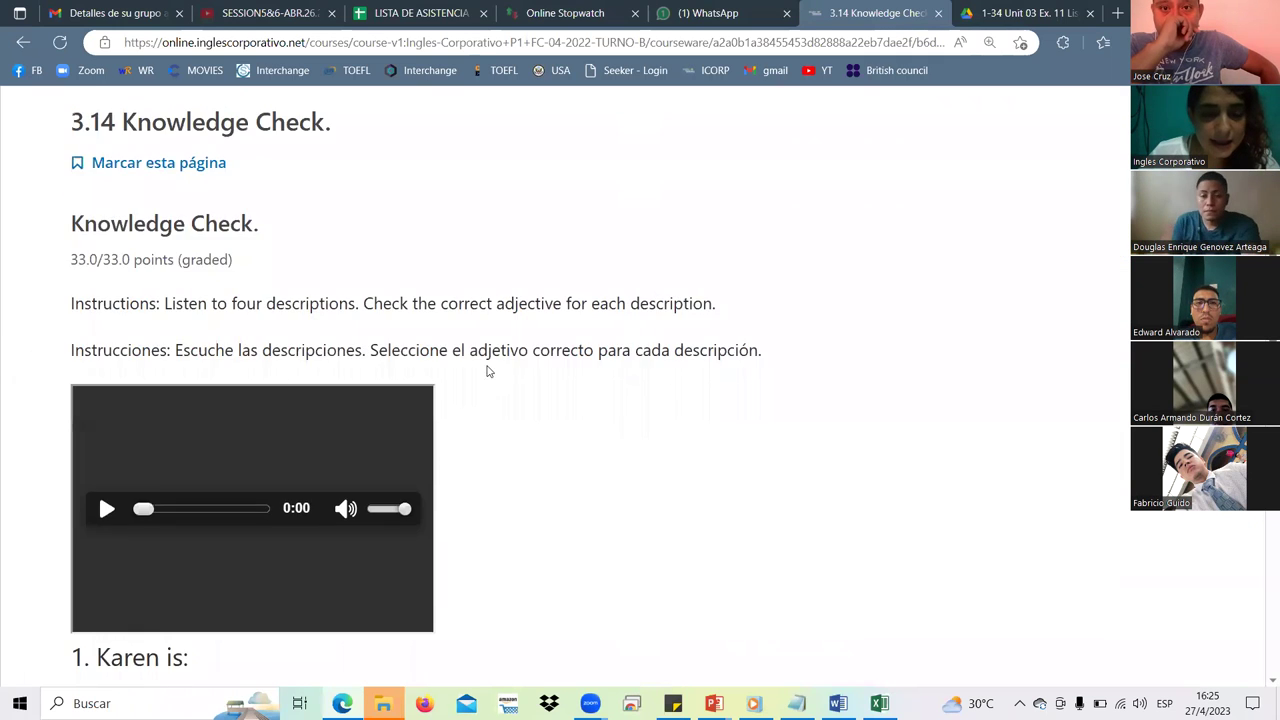
{"action": "scroll", "coordinate": [486, 368], "scroll_direction": "up", "scroll_amount": 3}
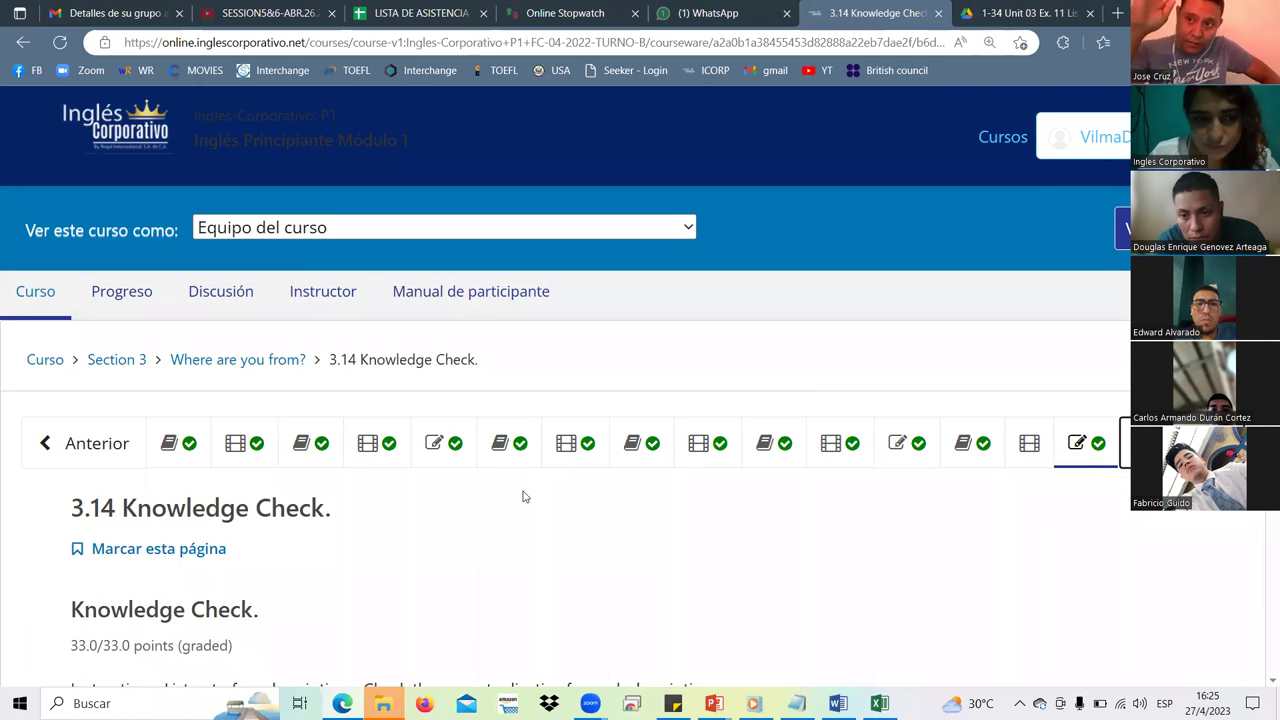
{"action": "left_click", "coordinate": [316, 460]}
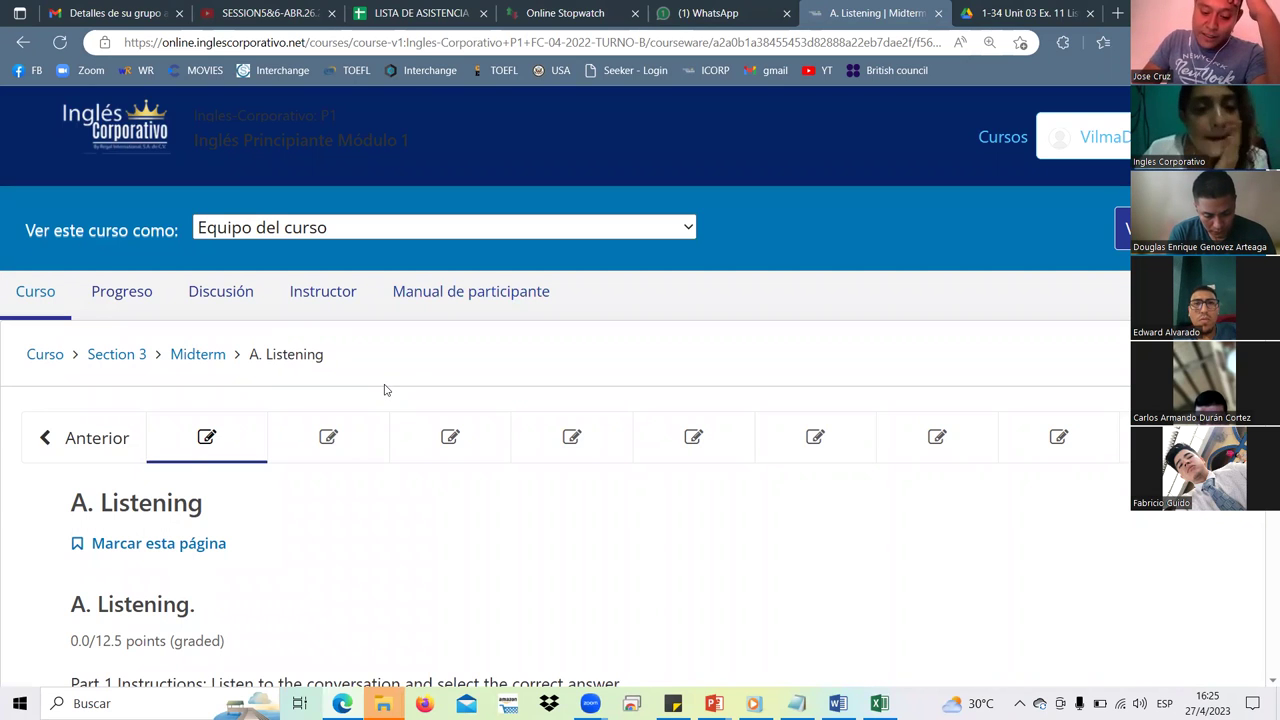
Return to Section 3's Where are you from? lesson, open 3.4 Knowledge Check and review the answers to its conversations.
{"action": "left_click", "coordinate": [105, 440]}
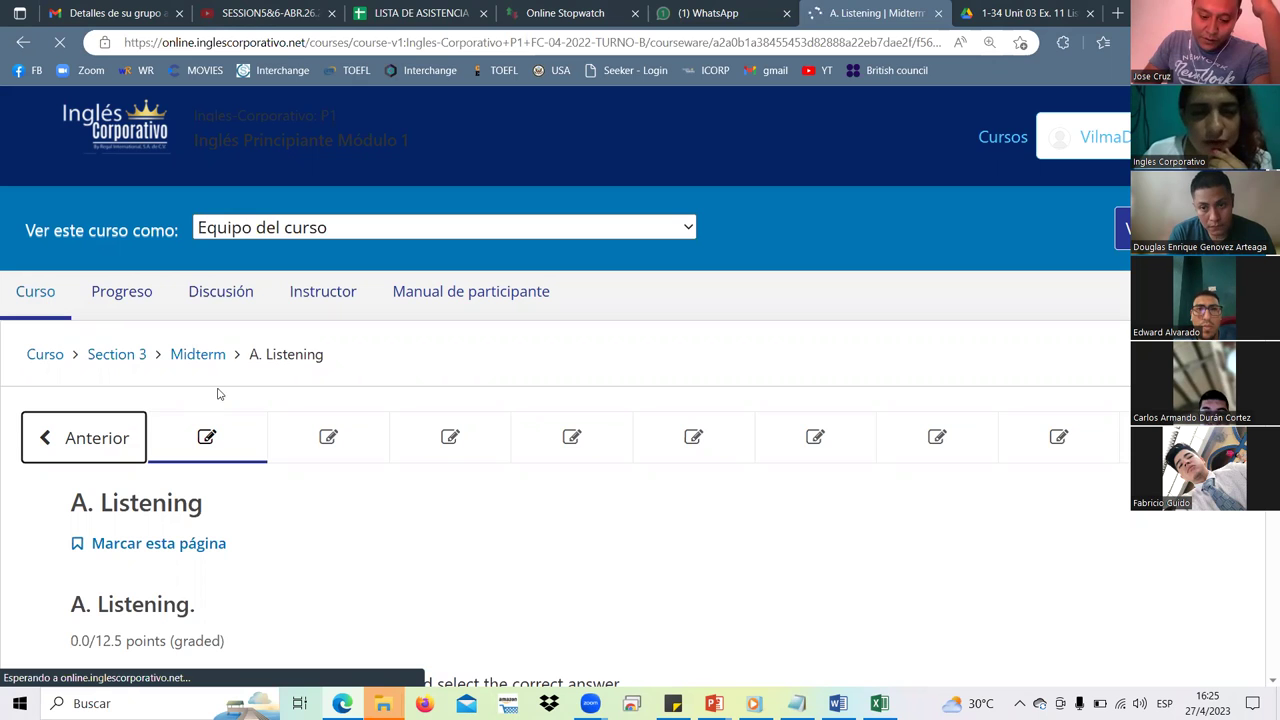
{"action": "left_click", "coordinate": [131, 358]}
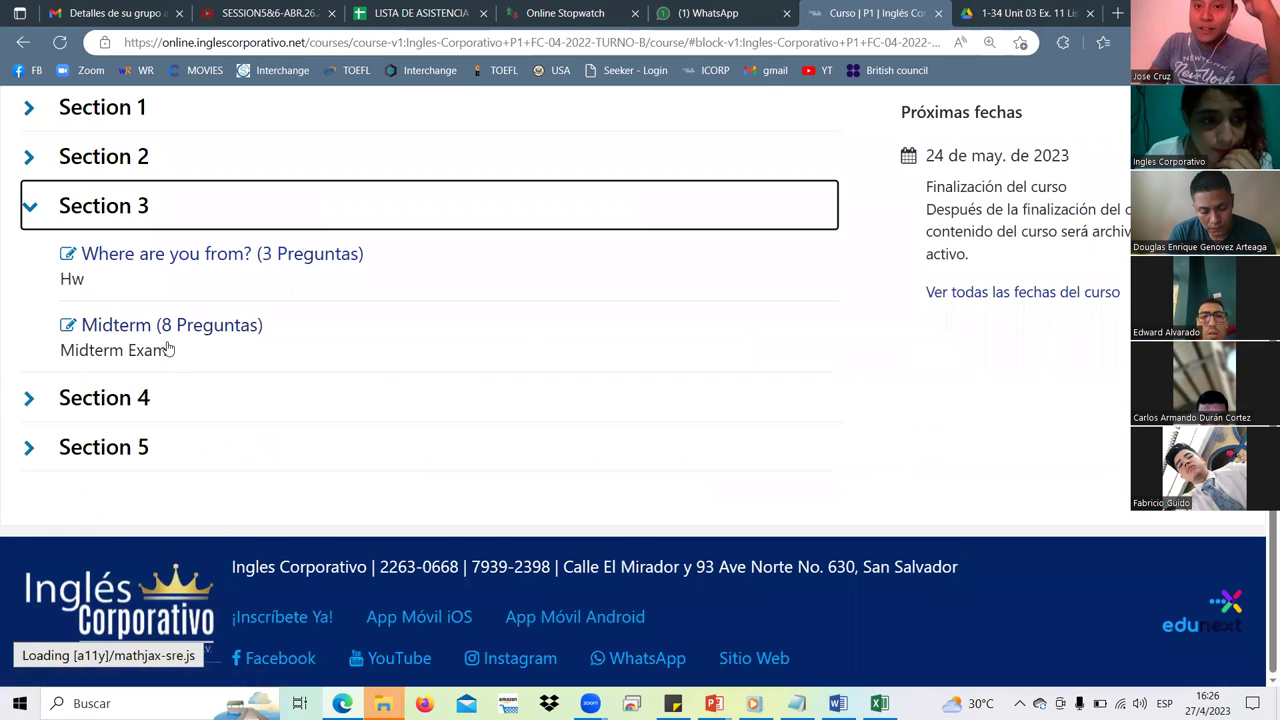
{"action": "left_click", "coordinate": [157, 267]}
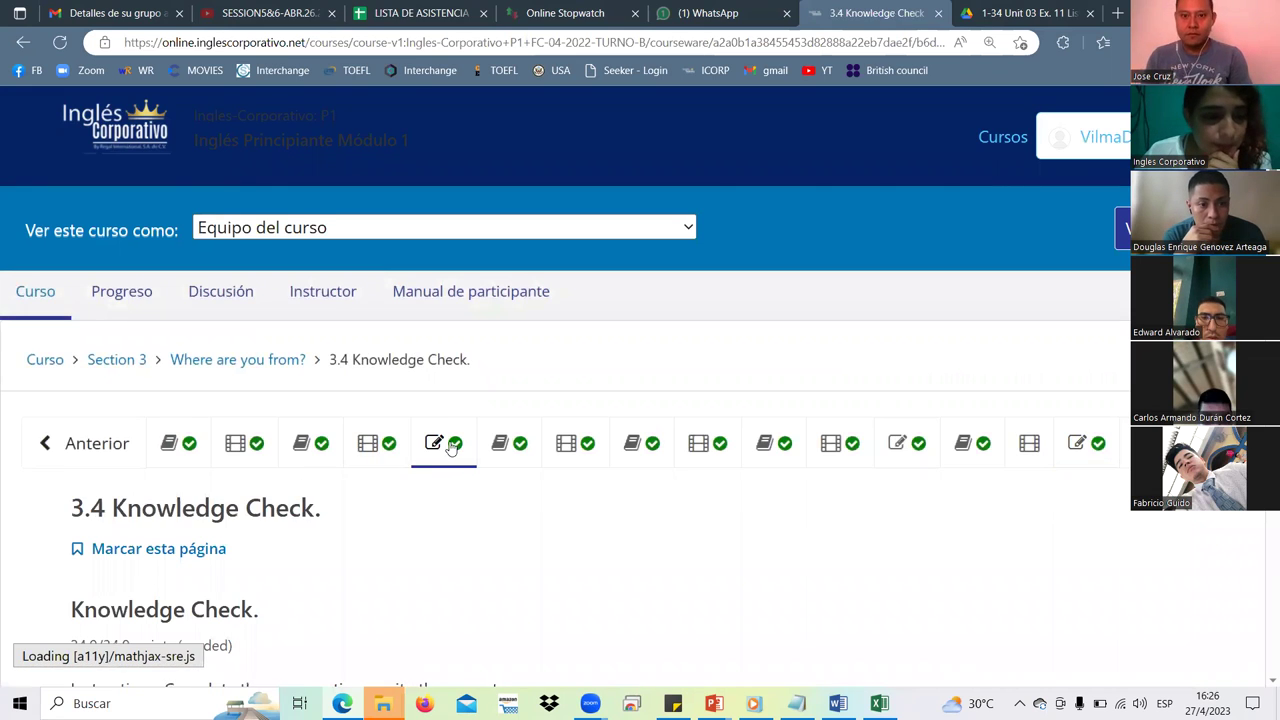
{"action": "scroll", "coordinate": [449, 446], "scroll_direction": "down", "scroll_amount": 3}
{"action": "scroll", "coordinate": [249, 478], "scroll_direction": "down", "scroll_amount": 1}
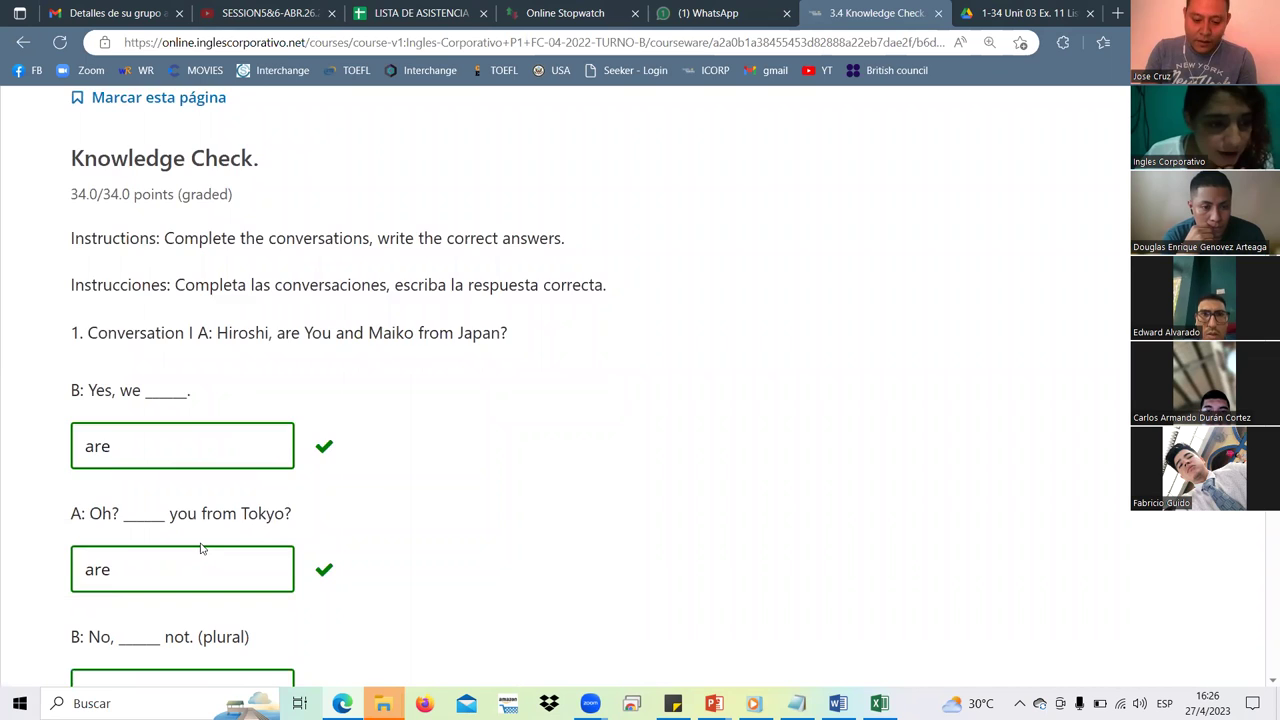
{"action": "scroll", "coordinate": [200, 552], "scroll_direction": "down", "scroll_amount": 1}
{"action": "scroll", "coordinate": [168, 596], "scroll_direction": "down", "scroll_amount": 2}
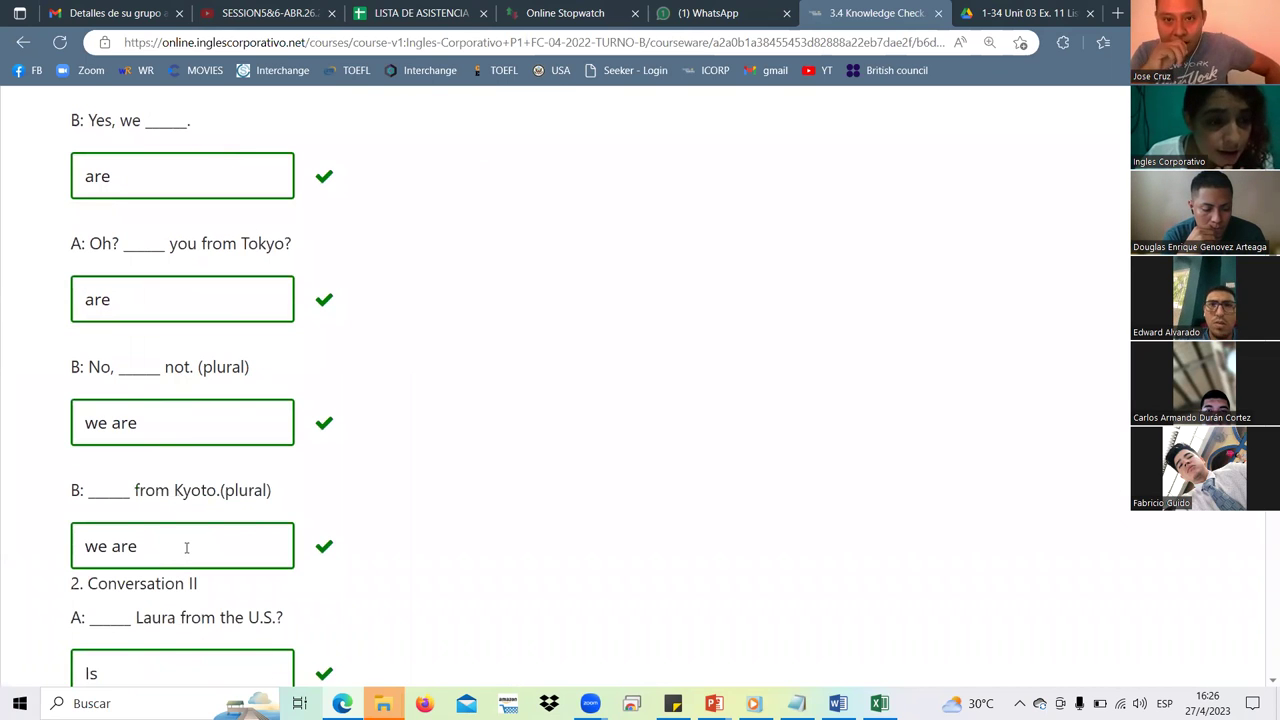
{"action": "scroll", "coordinate": [185, 556], "scroll_direction": "down", "scroll_amount": 2}
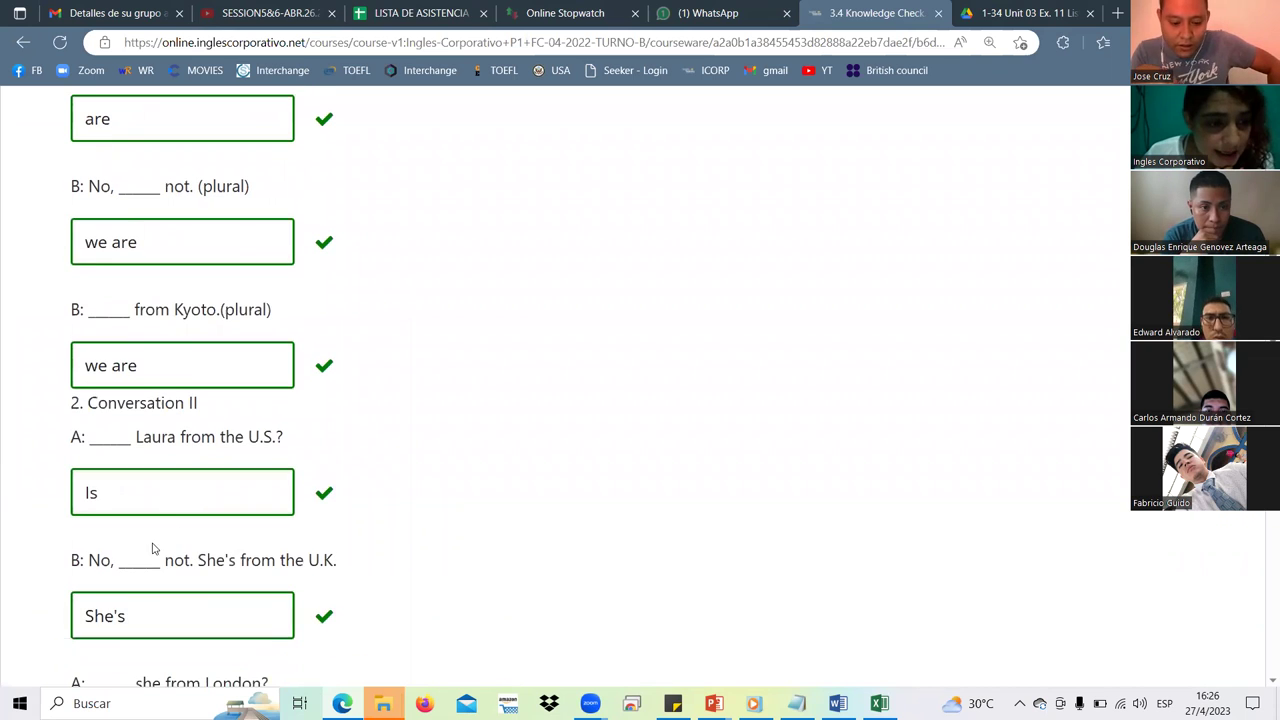